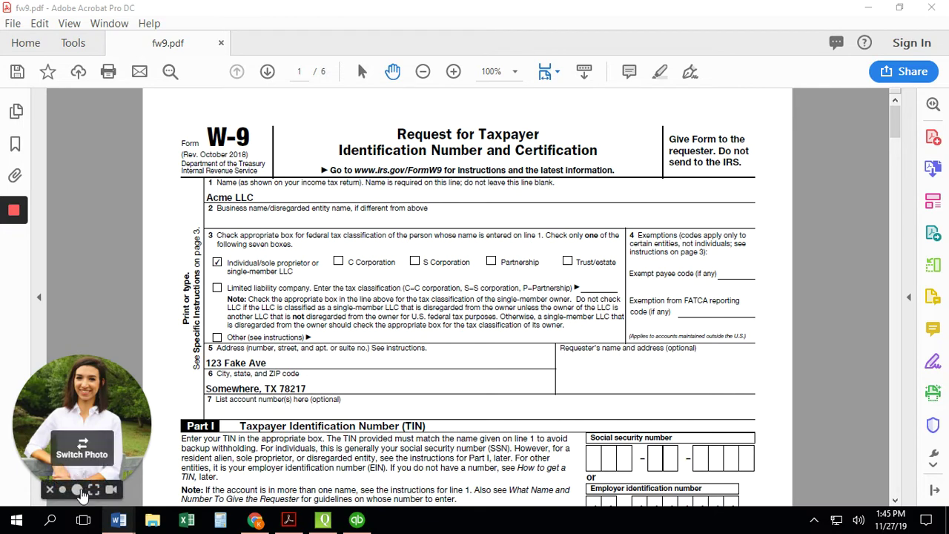
Review the name, tax classification, address and taxpayer identification sections of the completed W-9 form
left_click(50, 490)
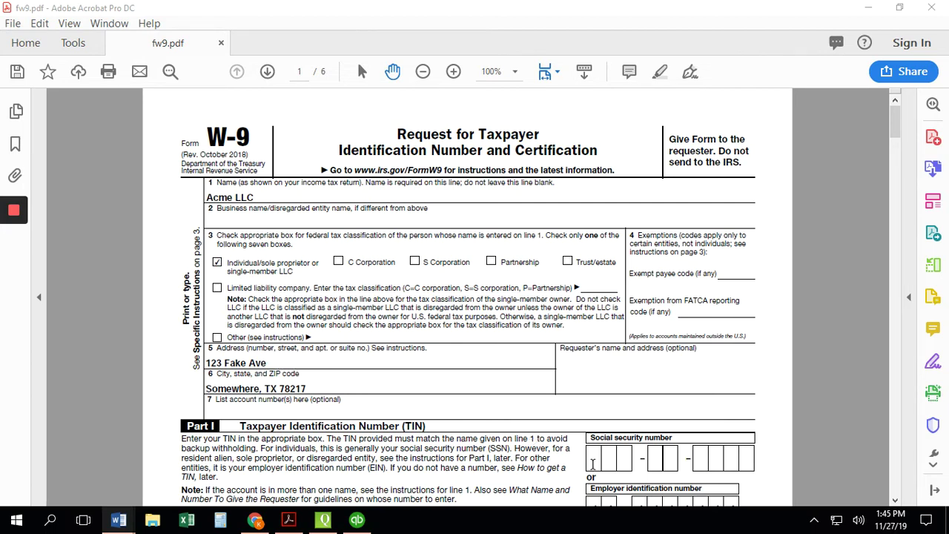
scroll(593, 464, "down", 2)
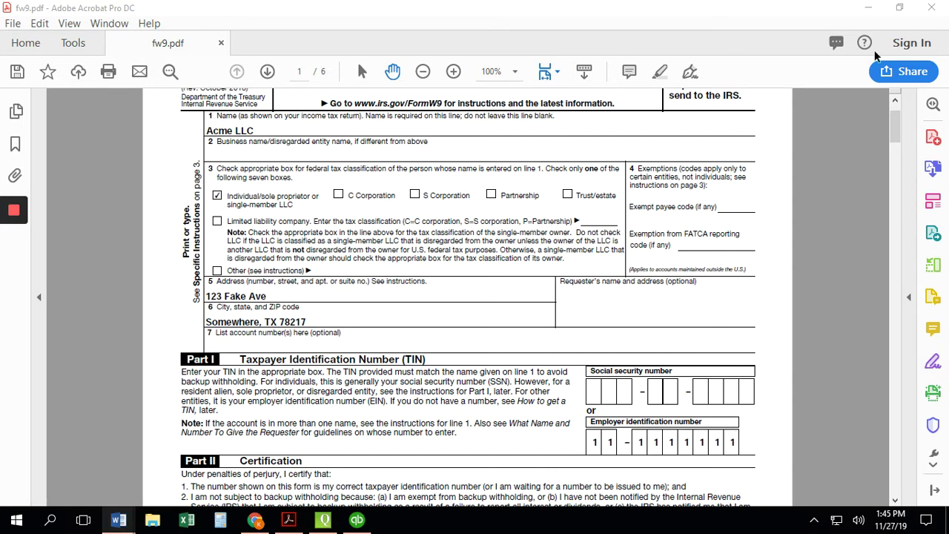
left_click(867, 9)
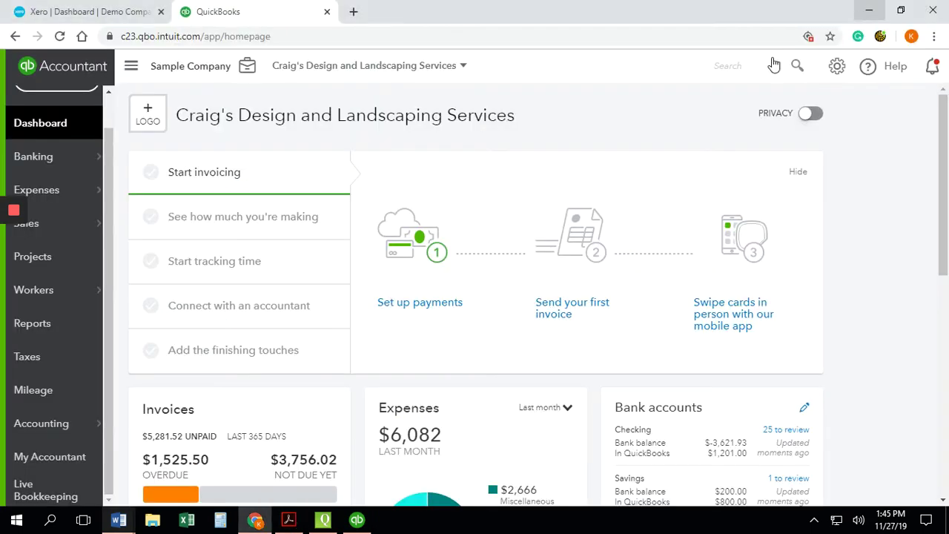
Switch to Xero and open the list of all contacts
mouse_move(47, 198)
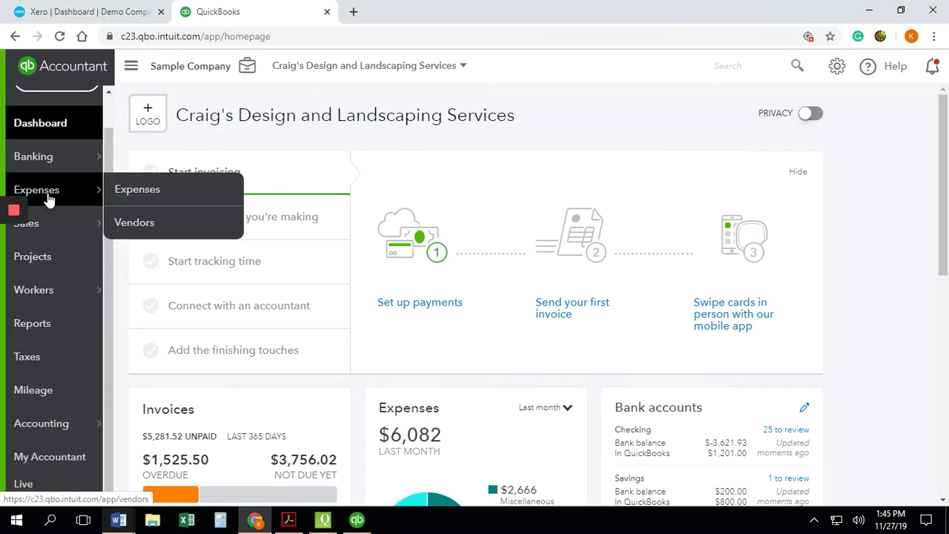
left_click(89, 14)
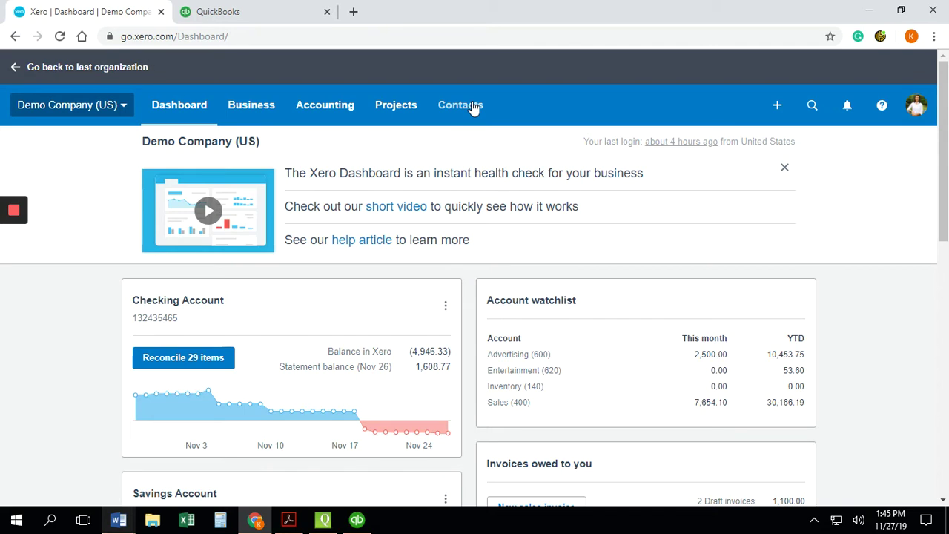
left_click(471, 106)
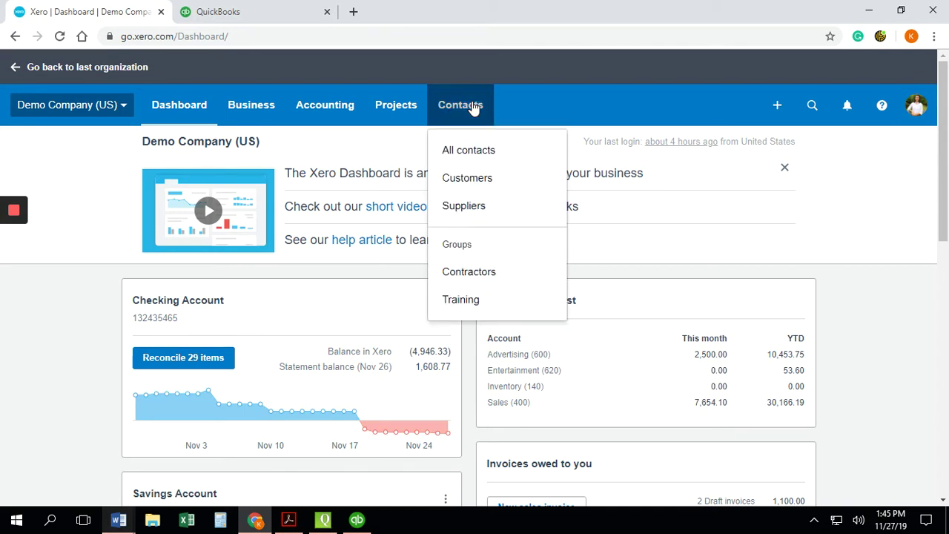
left_click(484, 150)
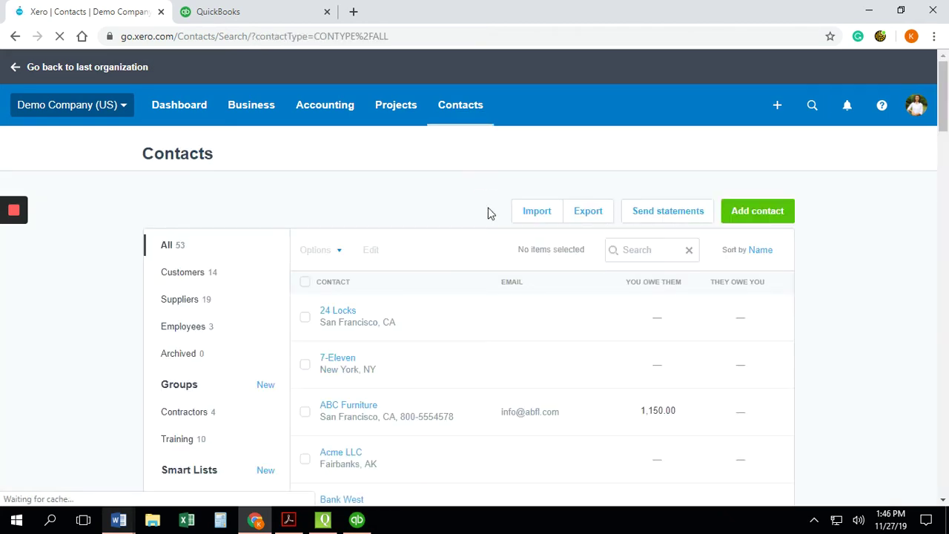
Search the contacts for "acme" and open the Acme LLC contact for editing
left_click(628, 256)
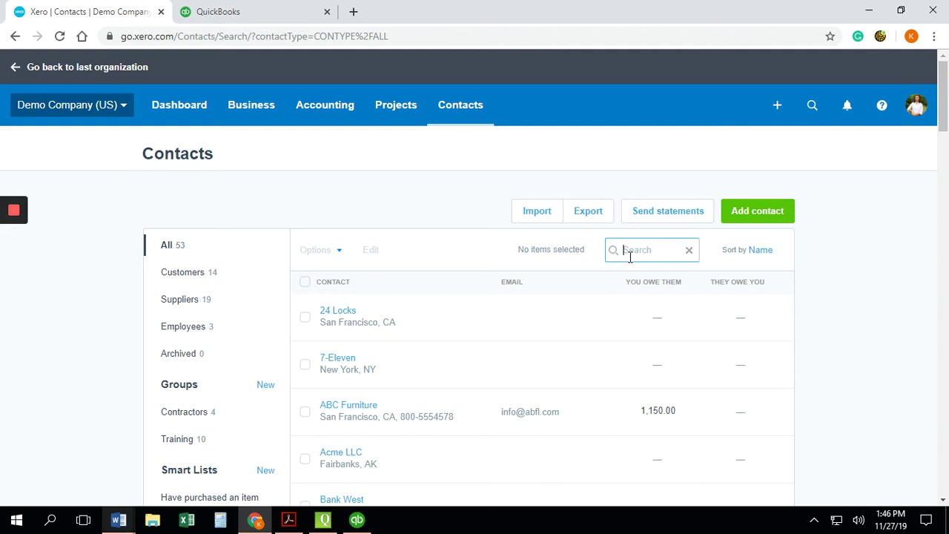
type("acme")
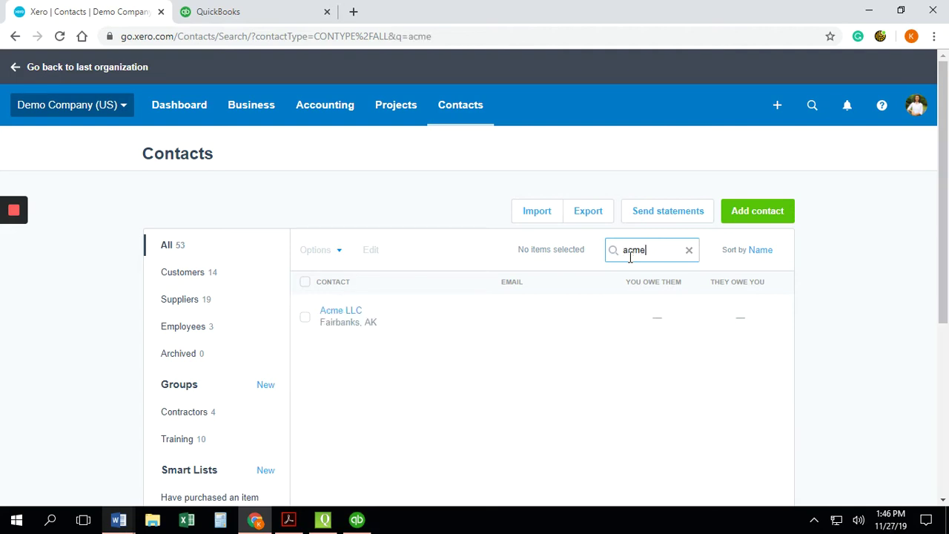
left_click(330, 313)
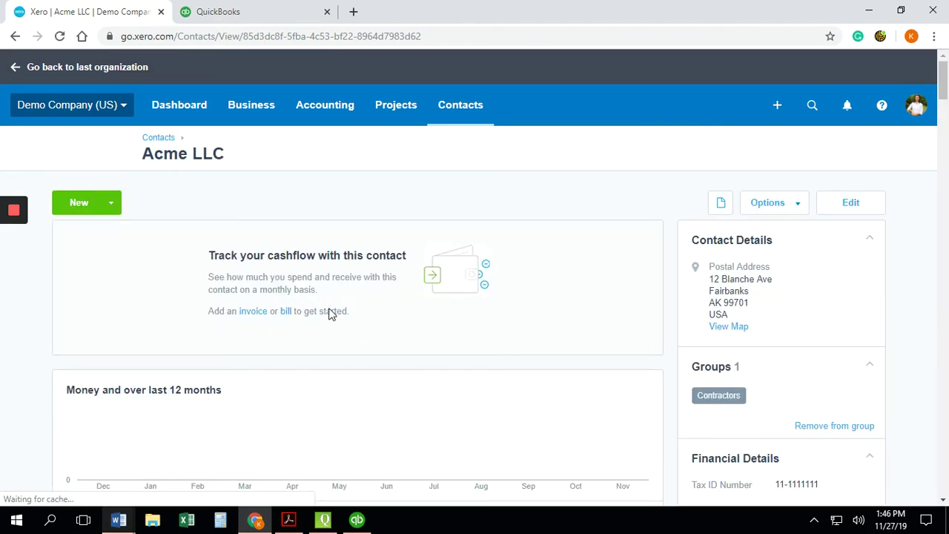
left_click(850, 203)
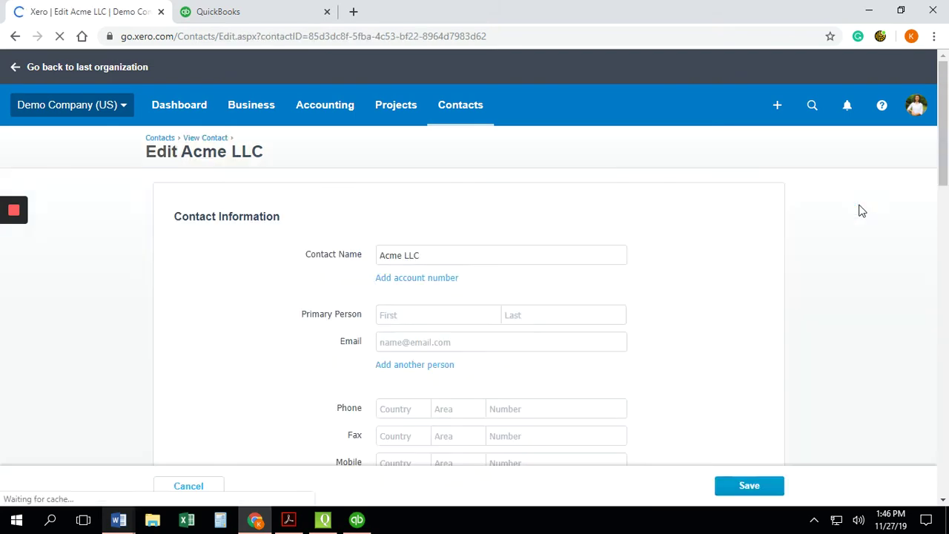
Enter the street address from the W-9 in the postal address search field and clear the old street line
left_click(452, 260)
scroll(451, 259, "down", 2)
scroll(452, 260, "down", 2)
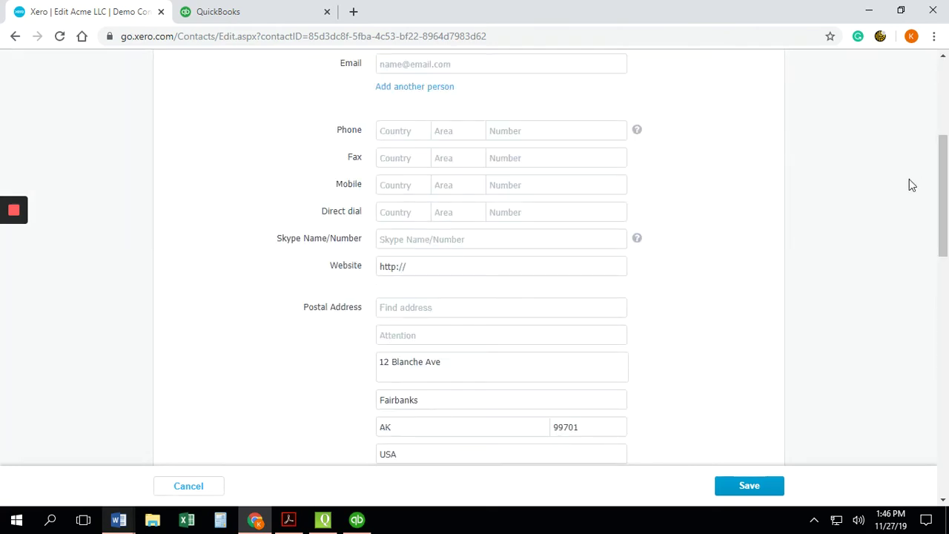
left_click(395, 302)
left_click(290, 519)
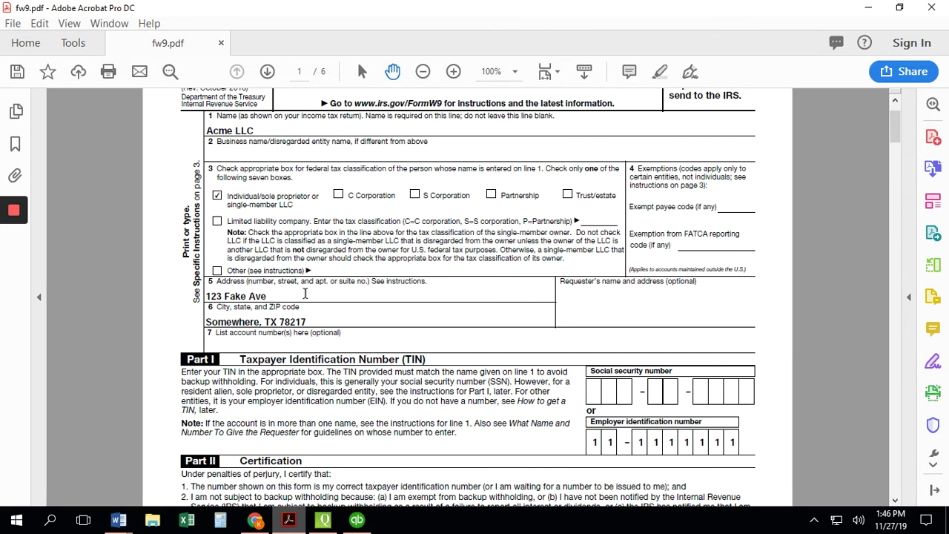
left_click(865, 9)
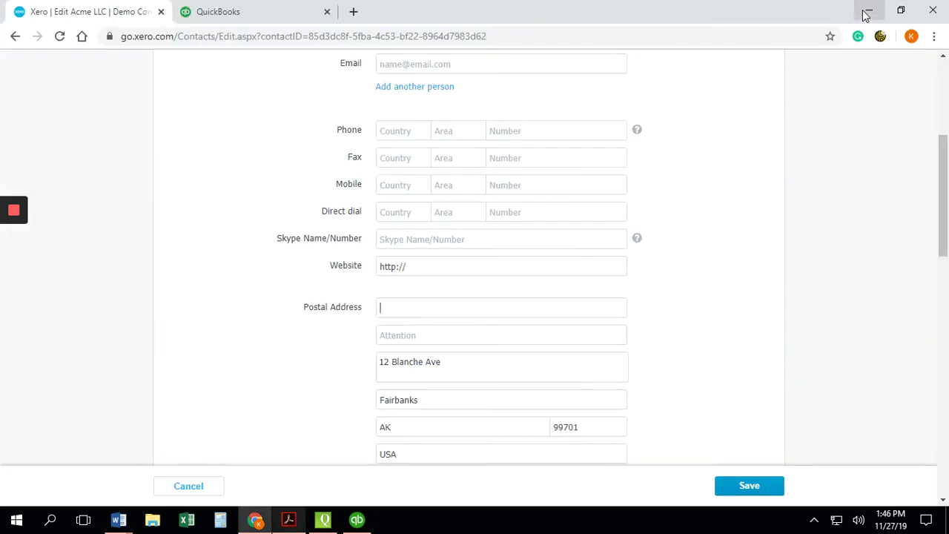
type("123")
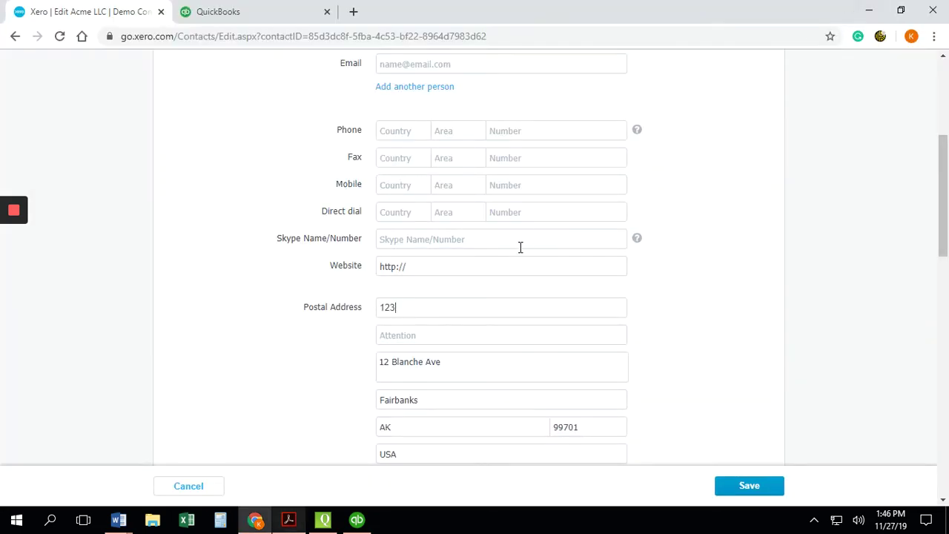
type(" Fake Ave.")
left_click_drag(449, 364, 278, 356)
key("BackSpace")
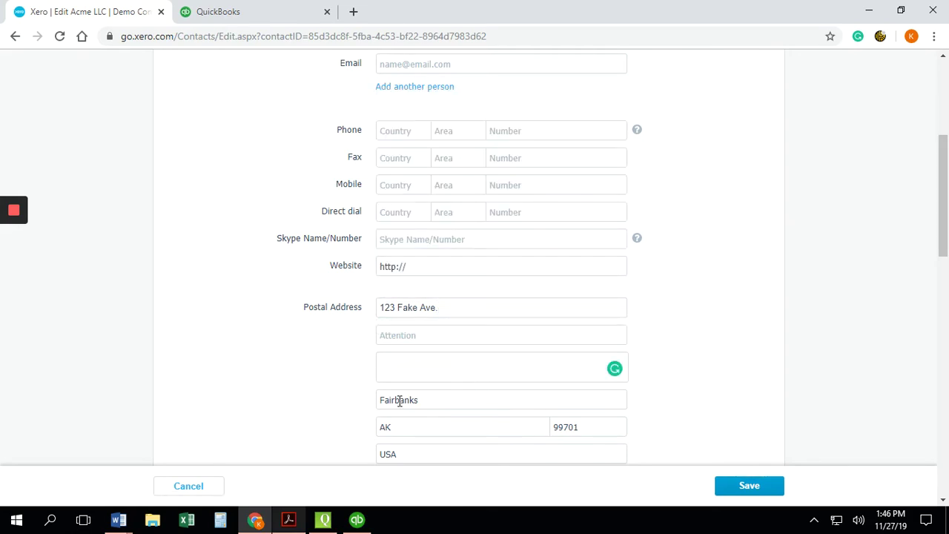
Replace the postal address's city, state and ZIP code with the ones given on the W-9
left_click_drag(426, 401, 304, 407)
type("Somewhere")
key("Tab")
type("TX")
key("Tab")
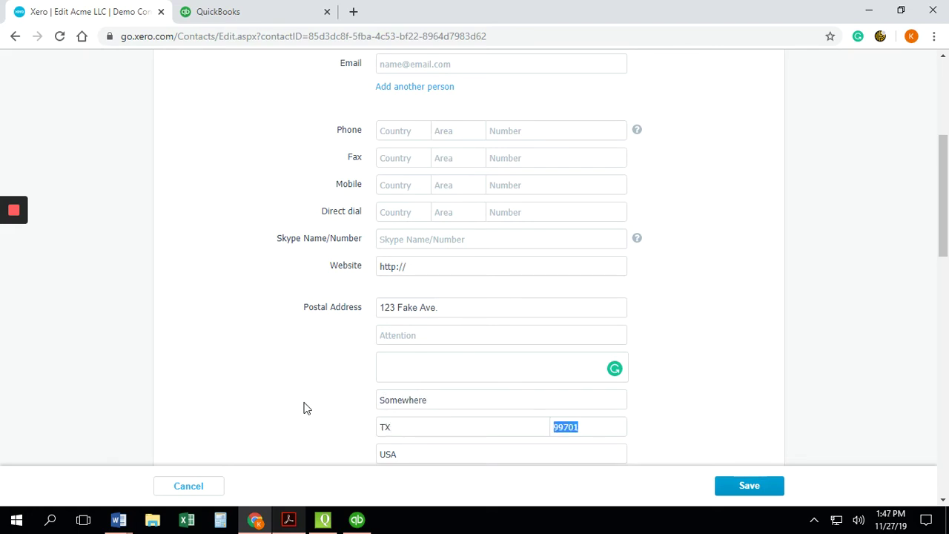
type("78217")
key("Tab")
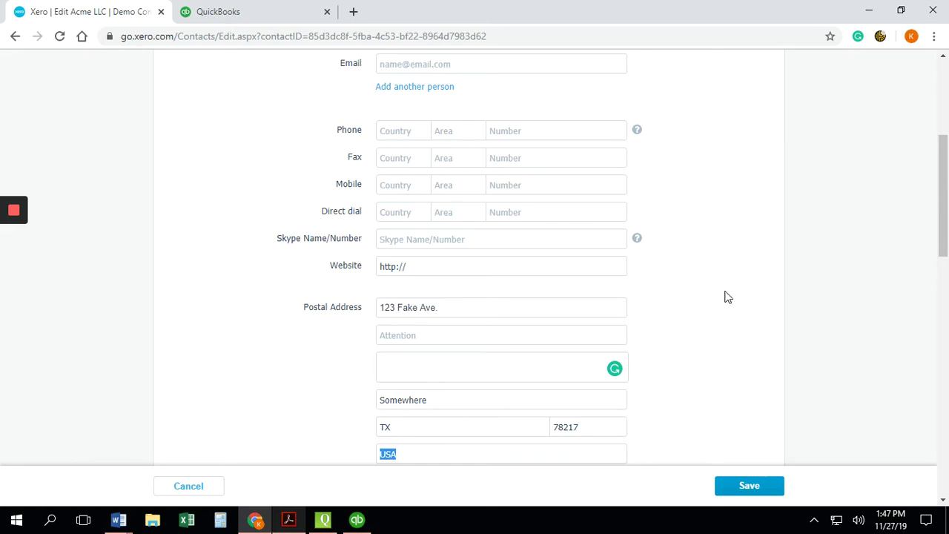
Check the tax ID type and number in the contact's financial details and save the contact
left_click_drag(945, 181, 946, 338)
left_click(553, 342)
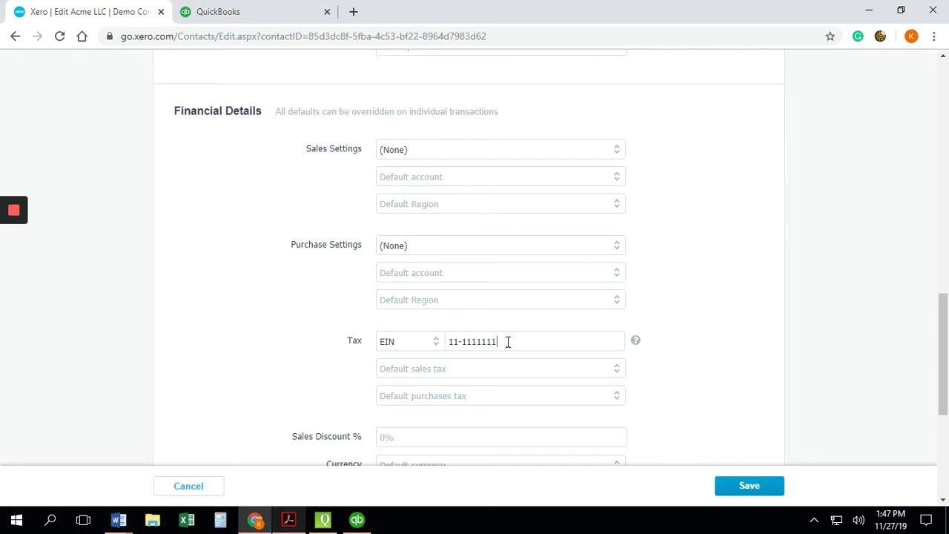
left_click(436, 343)
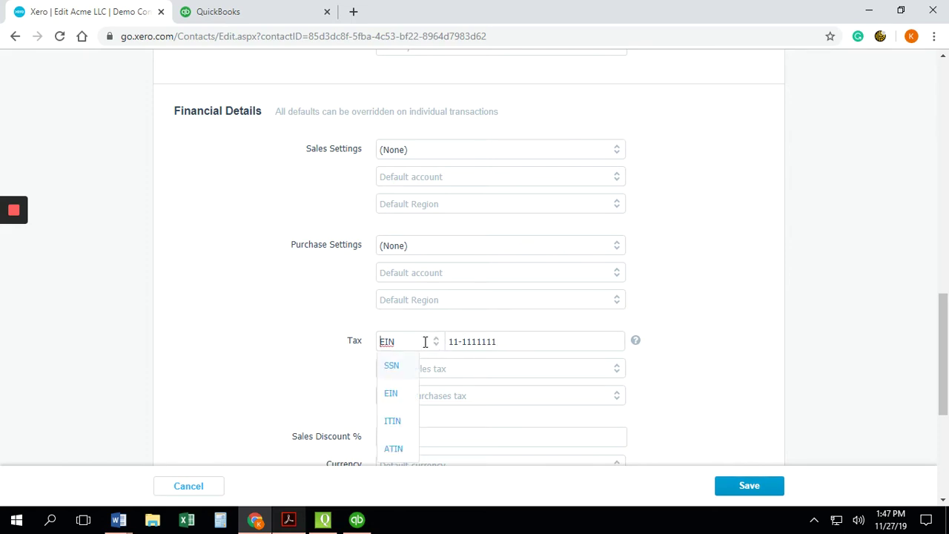
left_click(515, 338)
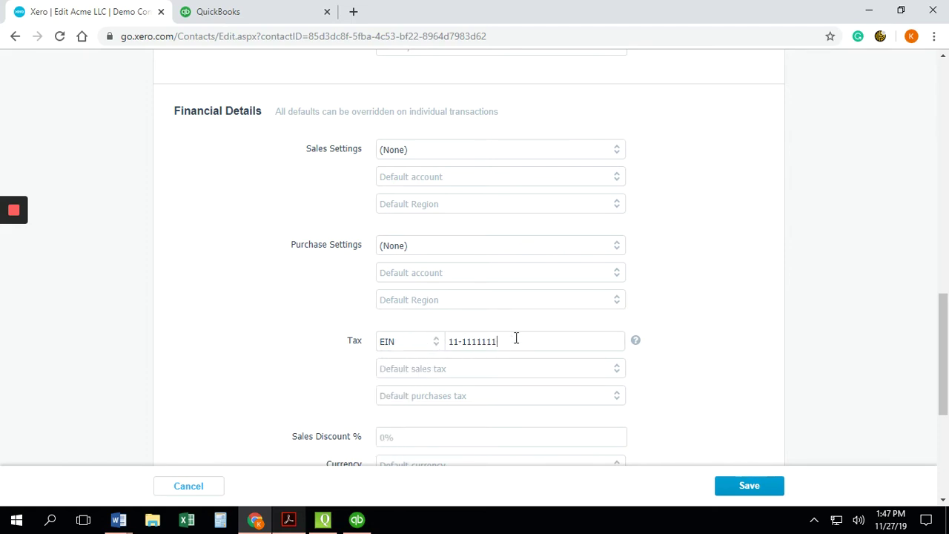
left_click(750, 487)
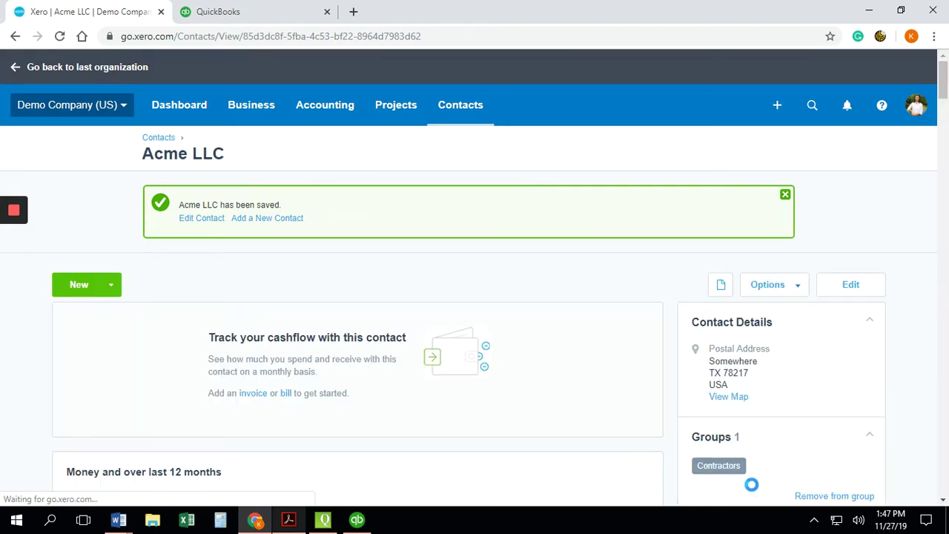
Start a new contact and set its tax ID type to SSN in the financial details
left_click(156, 139)
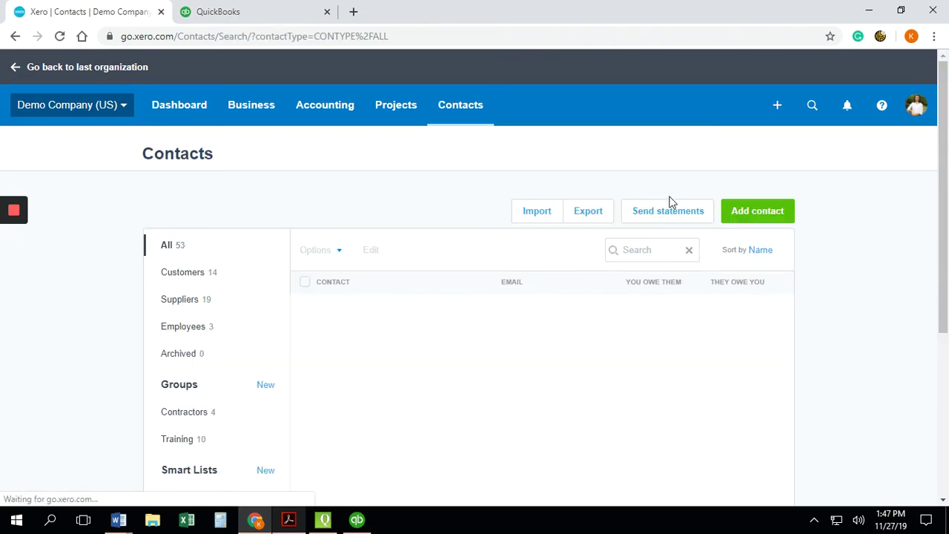
left_click(742, 217)
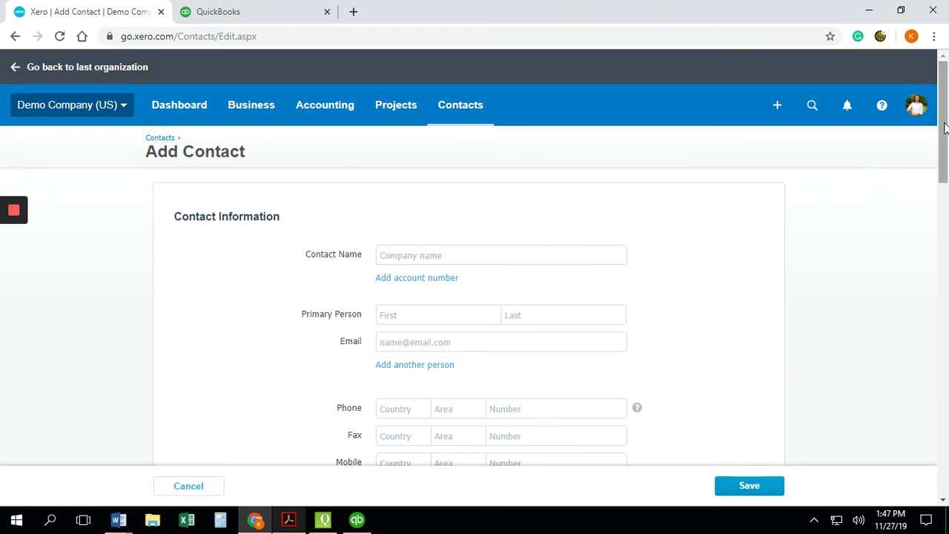
left_click_drag(944, 129, 945, 354)
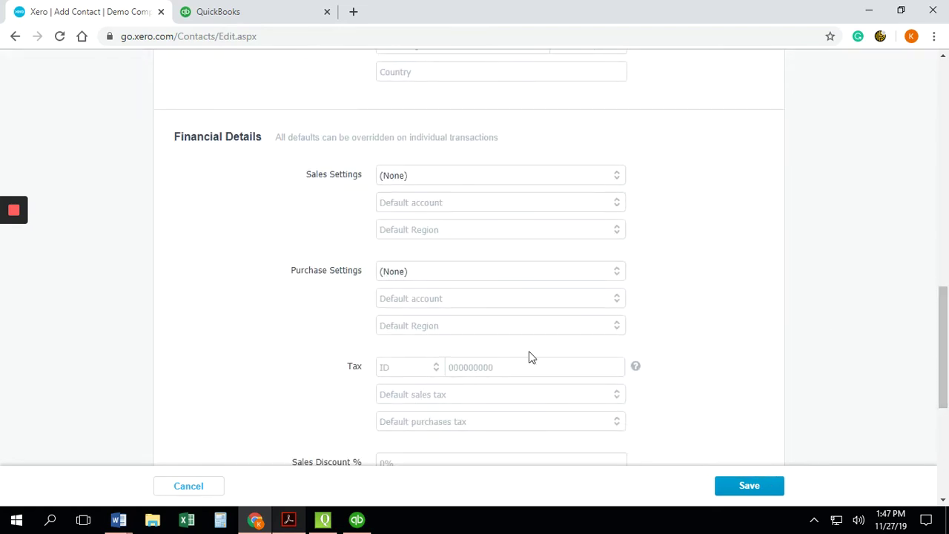
left_click(438, 373)
left_click(438, 373)
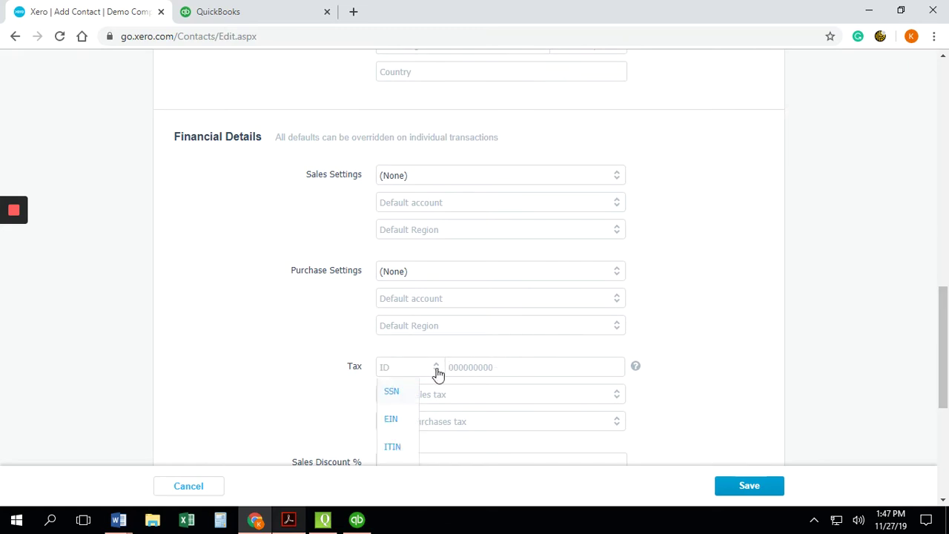
left_click(398, 388)
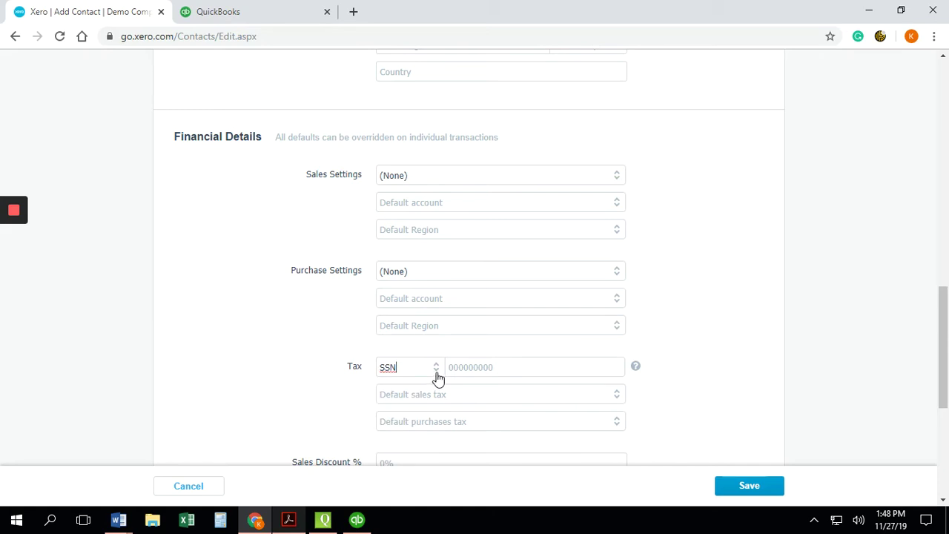
left_click(505, 363)
scroll(561, 254, "up", 10)
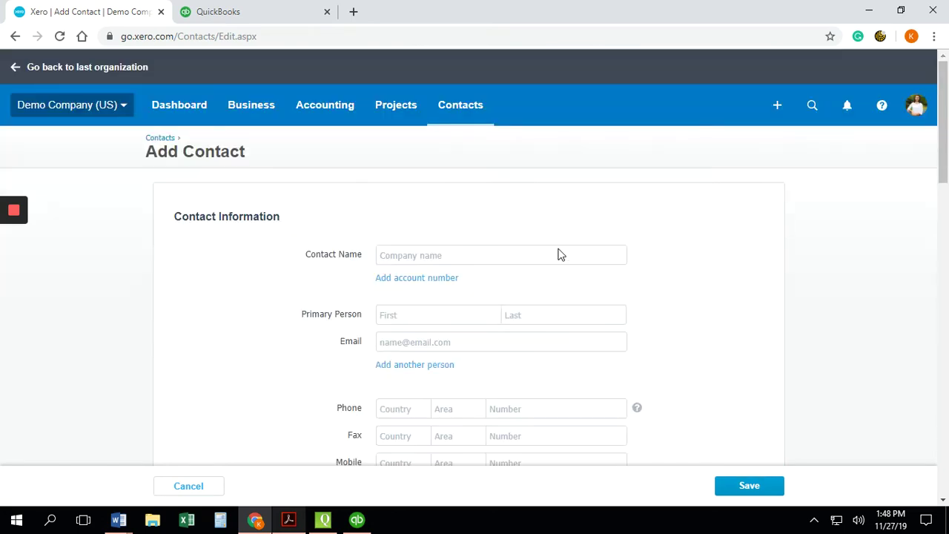
Return to the list of all contacts and open the Acme LLC contact
left_click(470, 109)
left_click(468, 150)
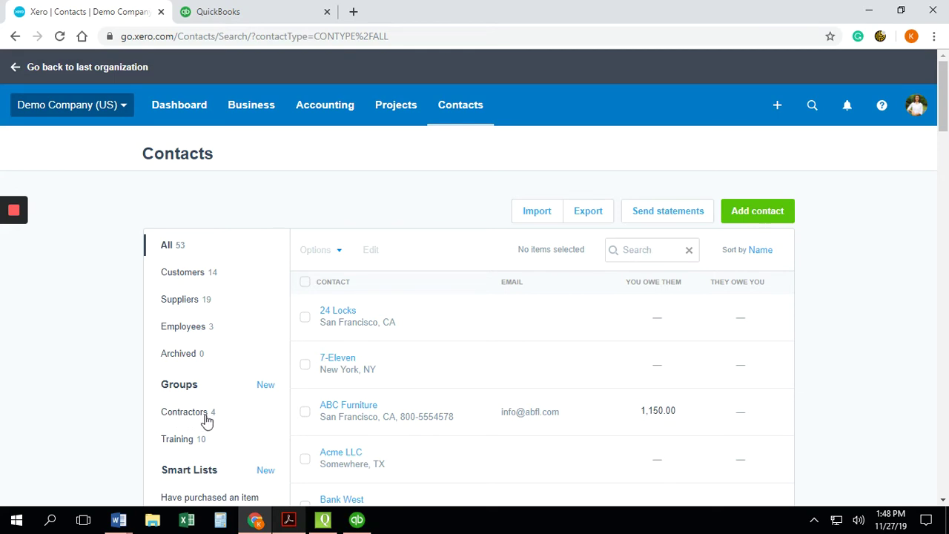
left_click(651, 249)
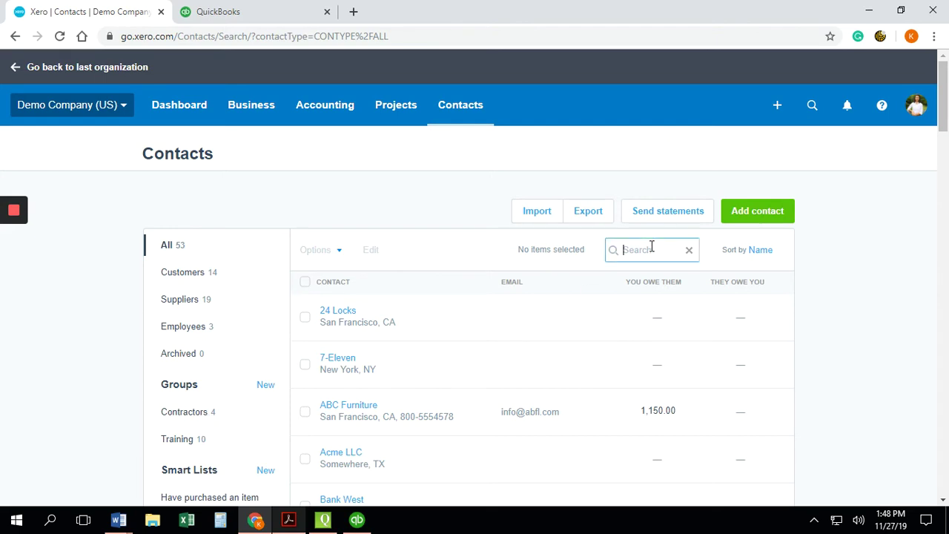
left_click(333, 456)
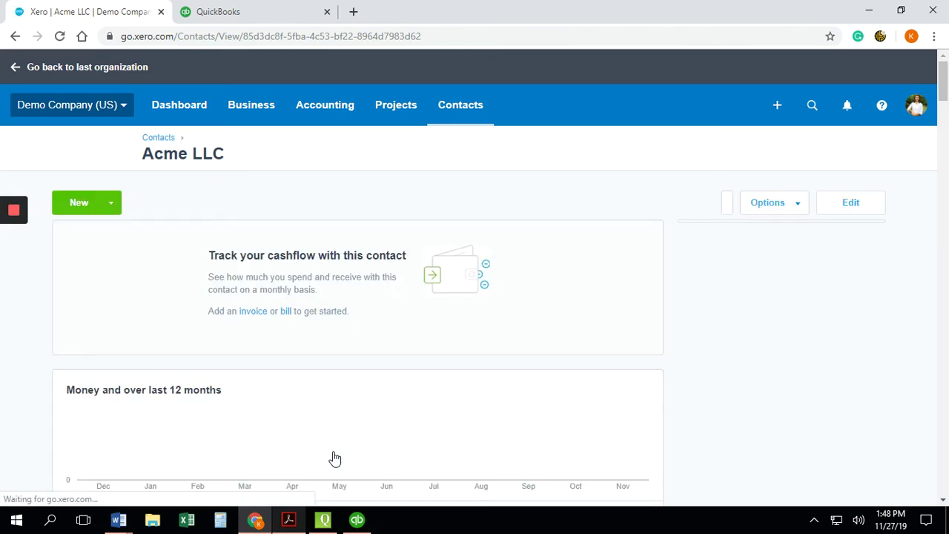
Add the Acme LLC contact to the Contractors group
left_click(797, 209)
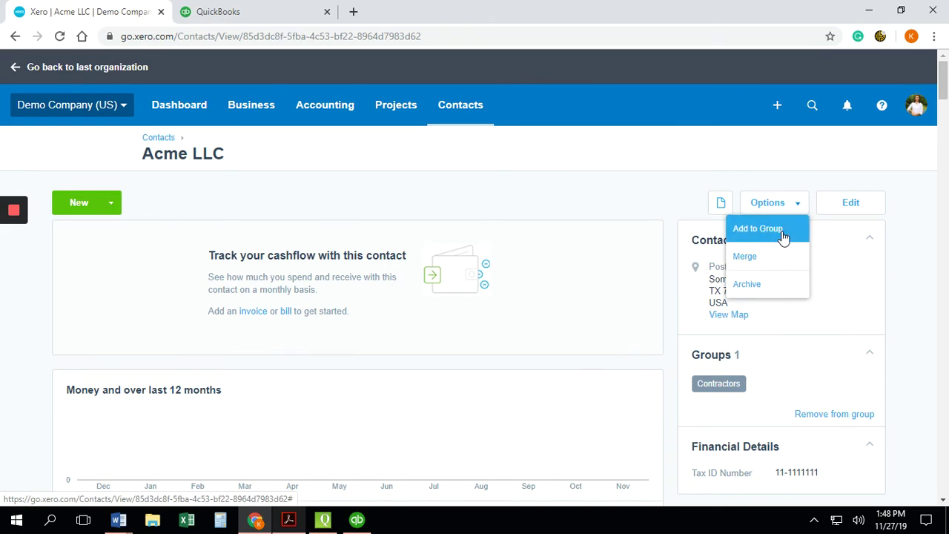
left_click(783, 235)
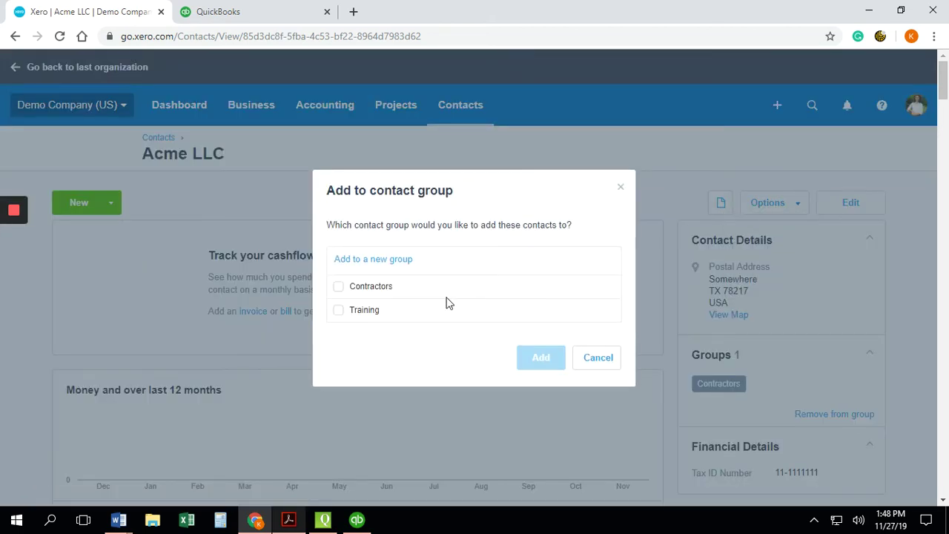
left_click(338, 292)
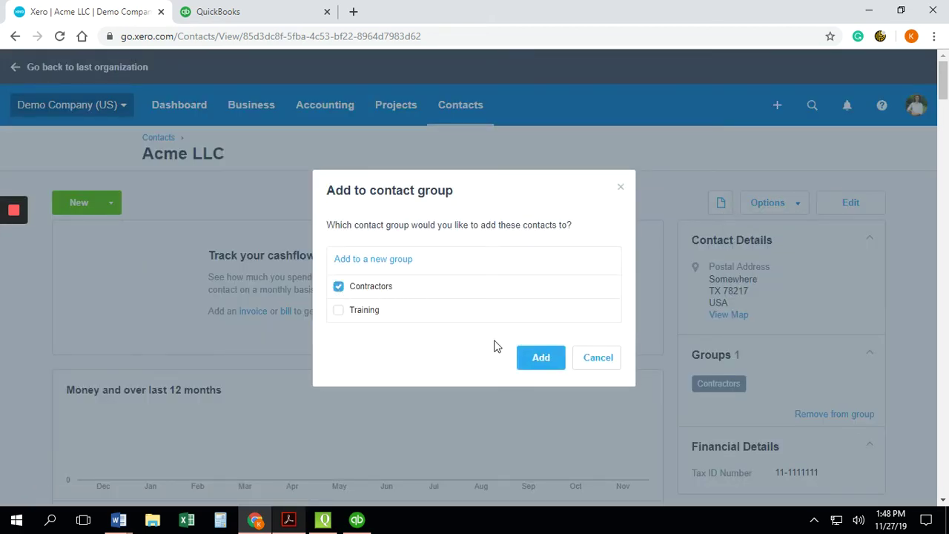
left_click(540, 358)
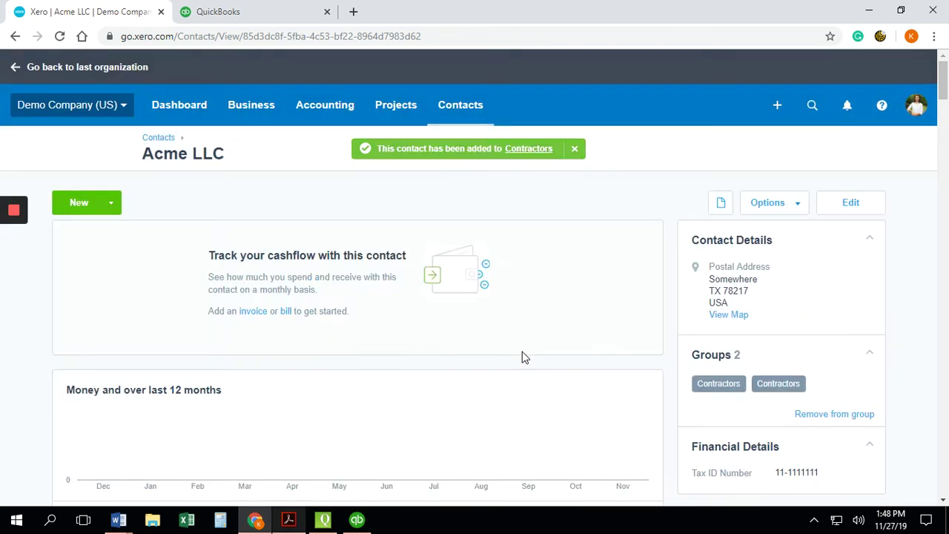
Open the Contractors group and review the contacts it contains
left_click(530, 149)
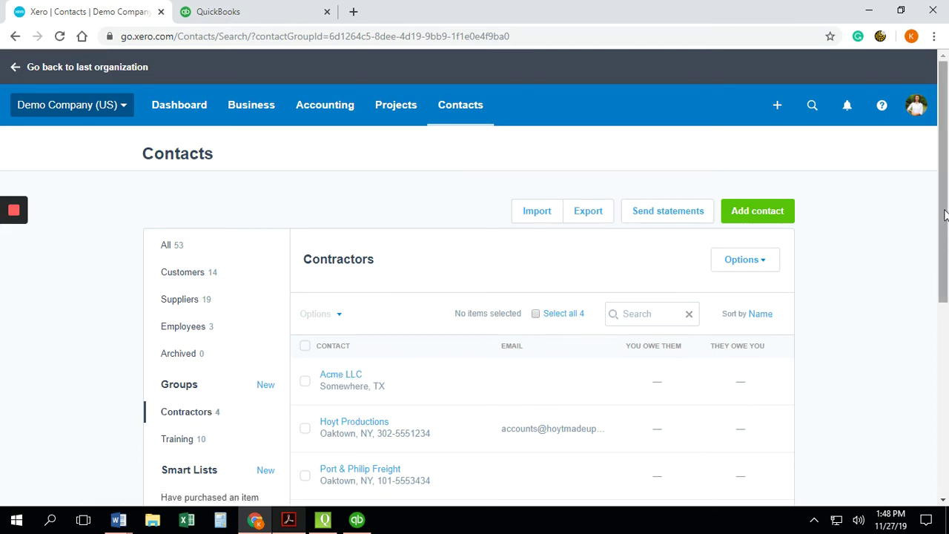
left_click_drag(944, 214, 943, 285)
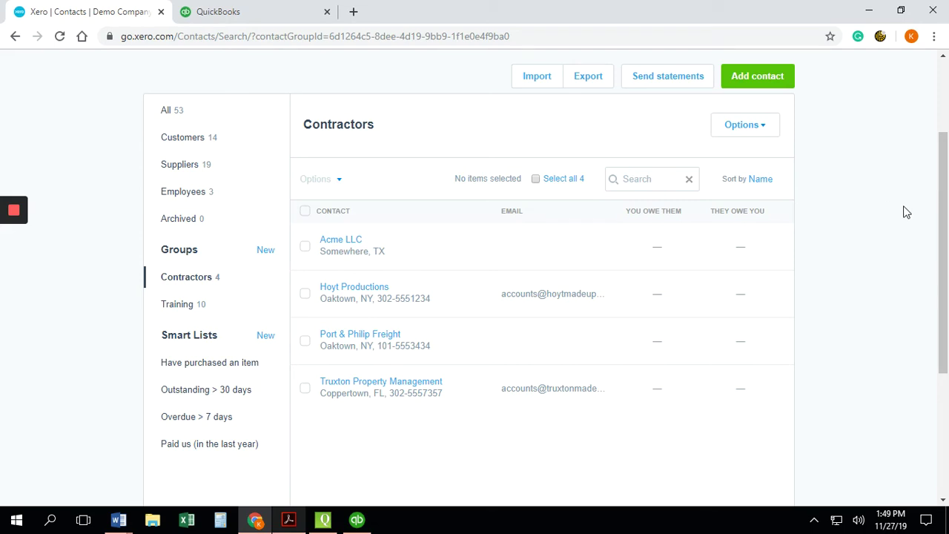
left_click_drag(936, 185, 919, 134)
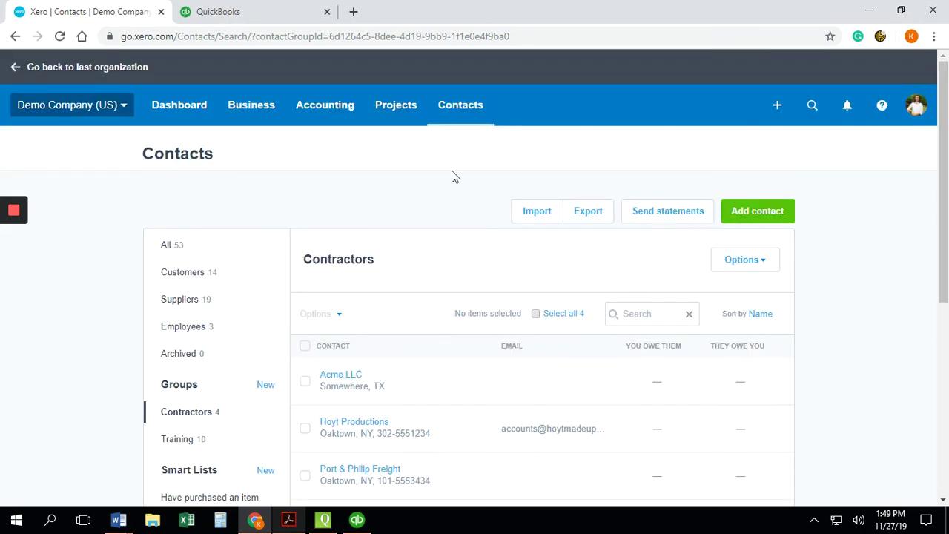
Switch to QuickBooks Online and open the Acme LLC vendor from the vendor list
left_click(259, 17)
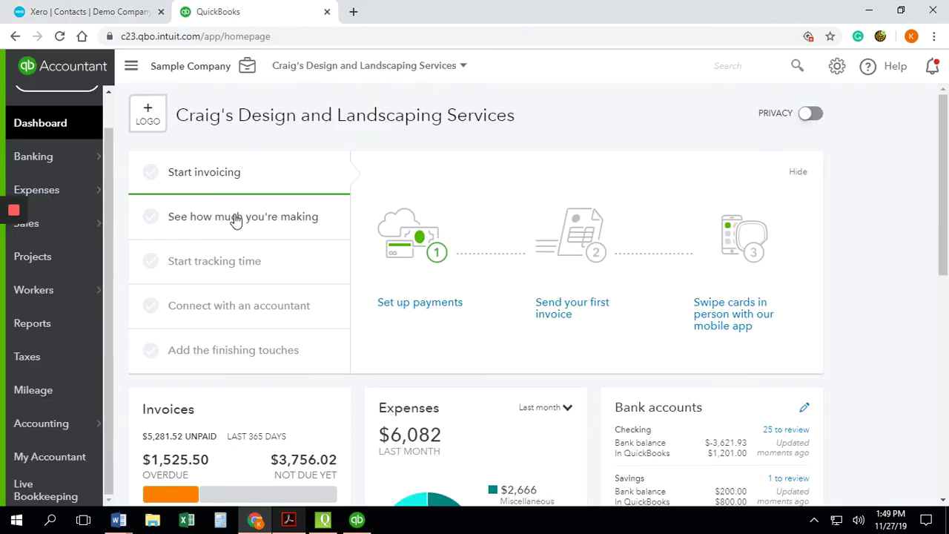
mouse_move(71, 202)
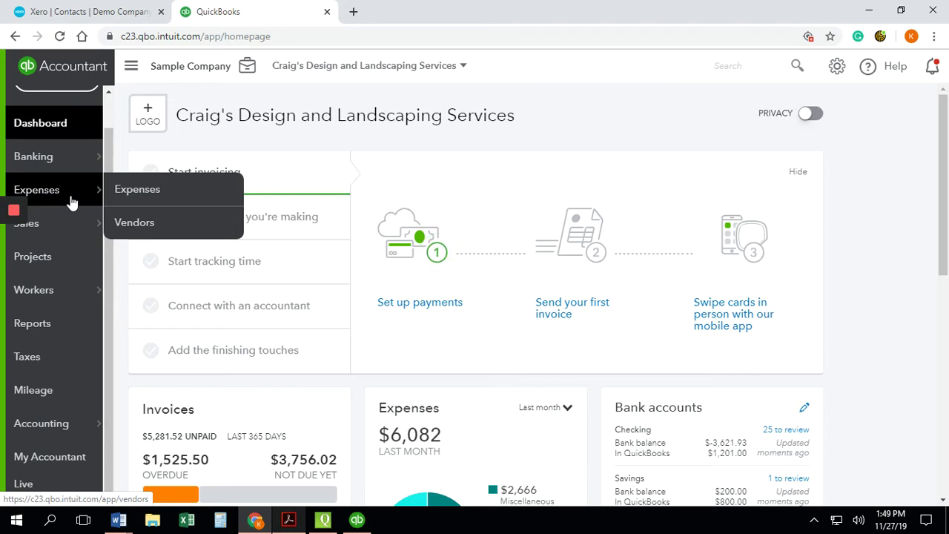
left_click(141, 224)
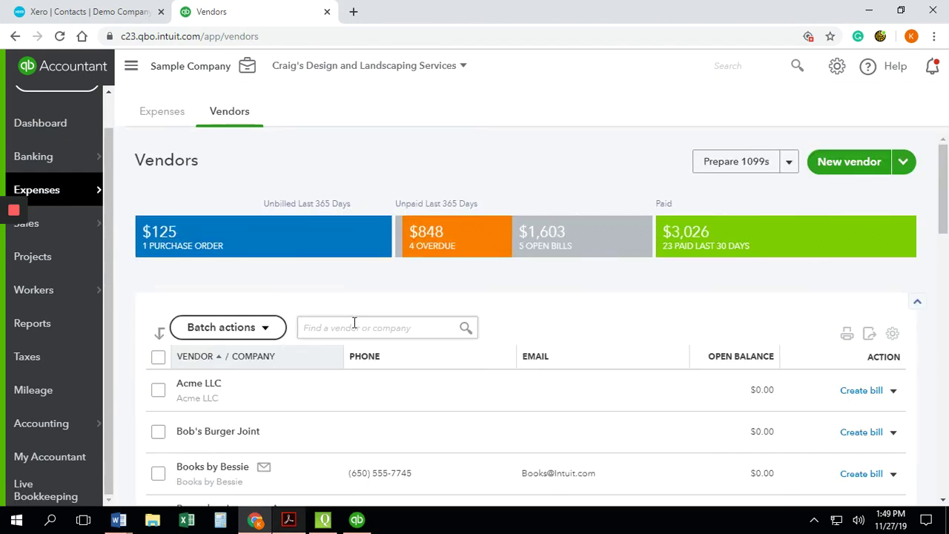
left_click(355, 323)
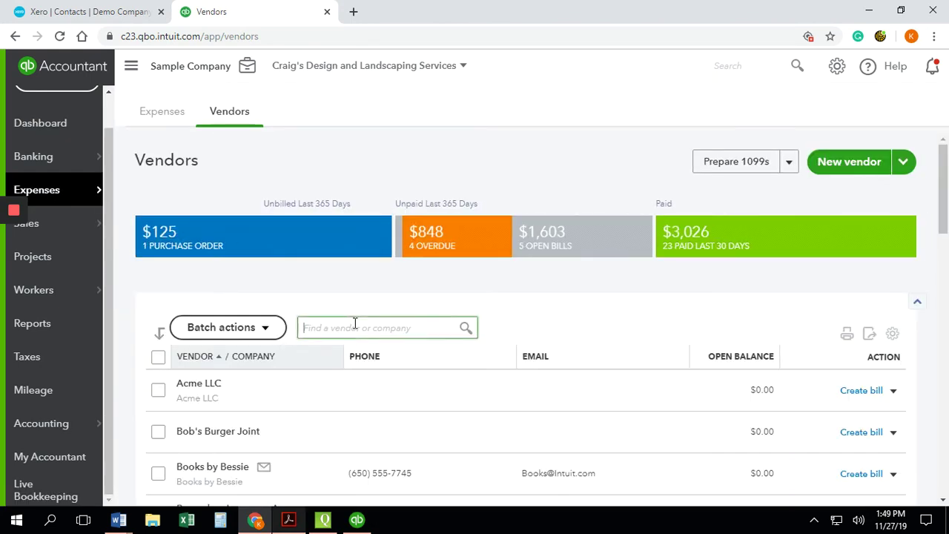
left_click(192, 388)
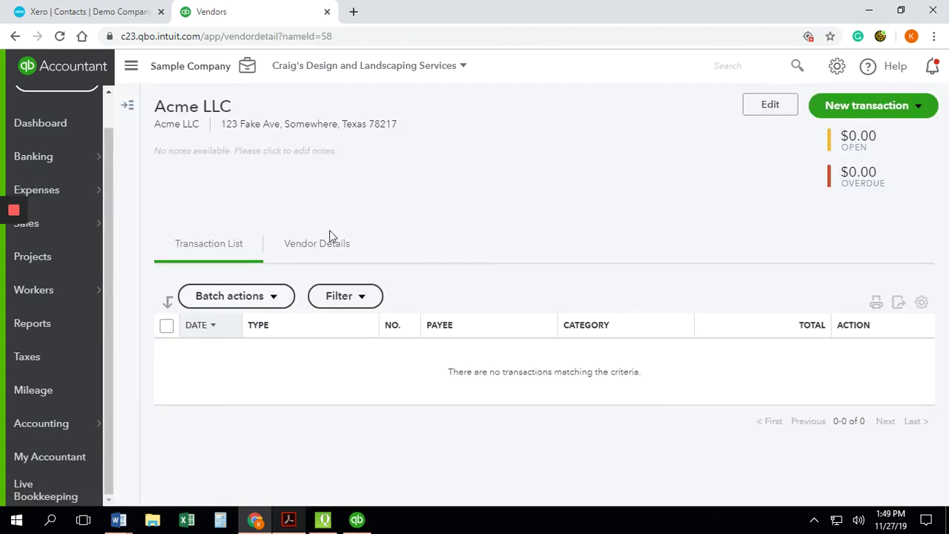
Check the Acme LLC vendor's address, Business ID number and 1099 tracking option, and save the vendor
left_click(771, 105)
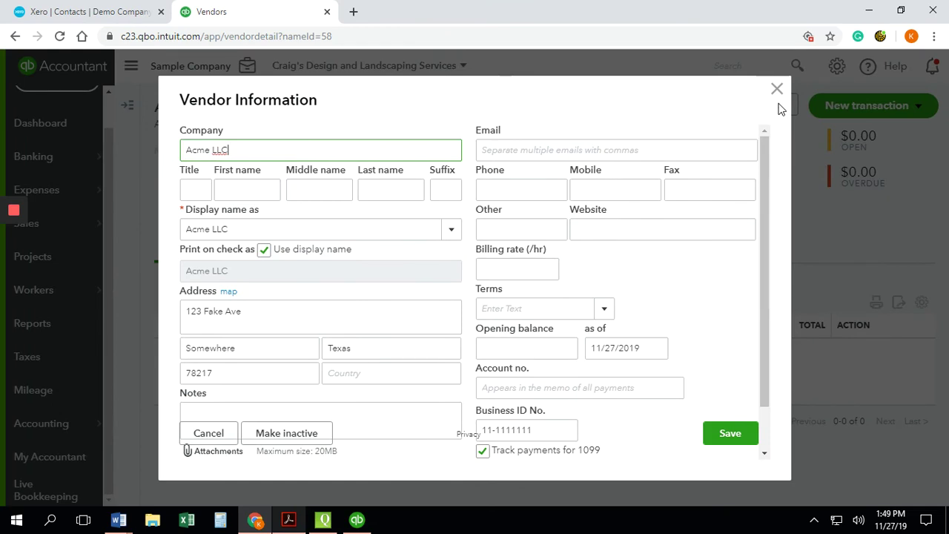
left_click(267, 312)
triple_click(268, 312)
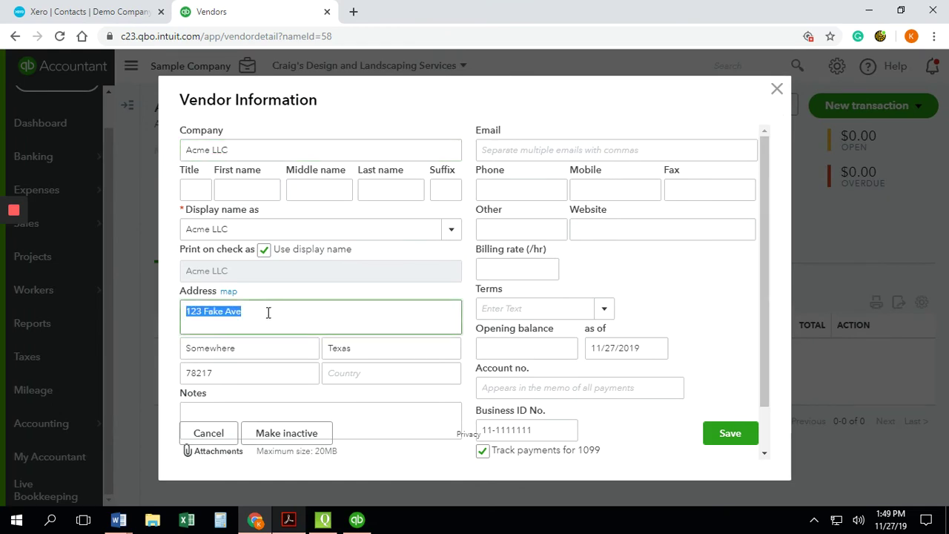
left_click(554, 430)
triple_click(556, 431)
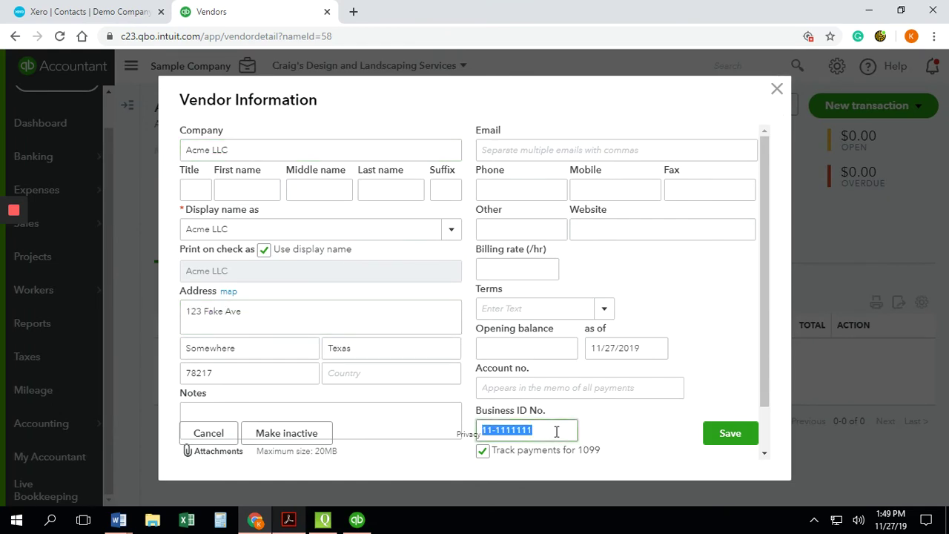
scroll(767, 324, "down", 1)
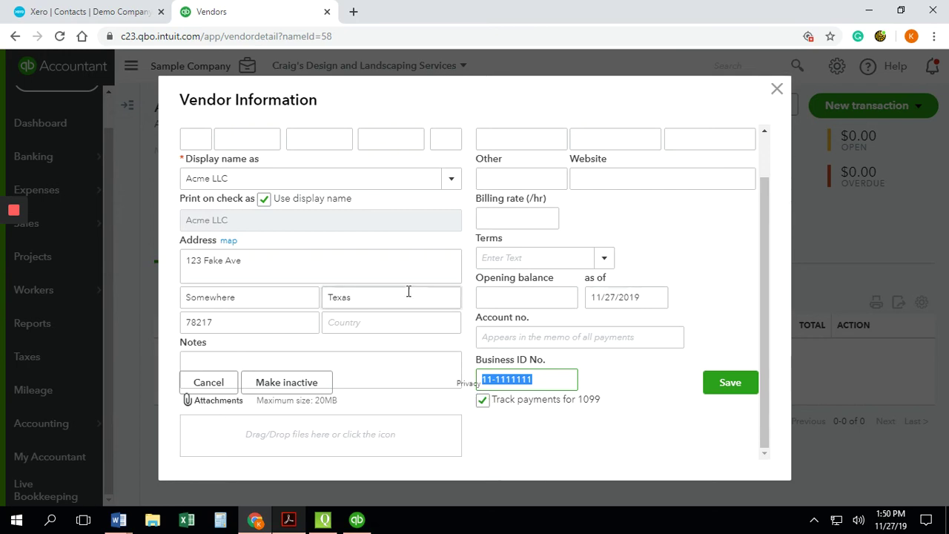
left_click(397, 267)
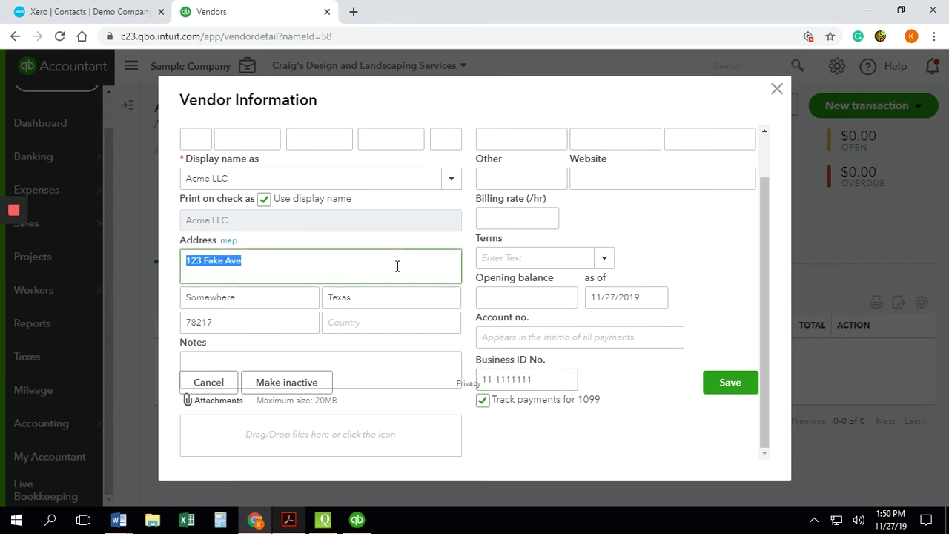
left_click(290, 297)
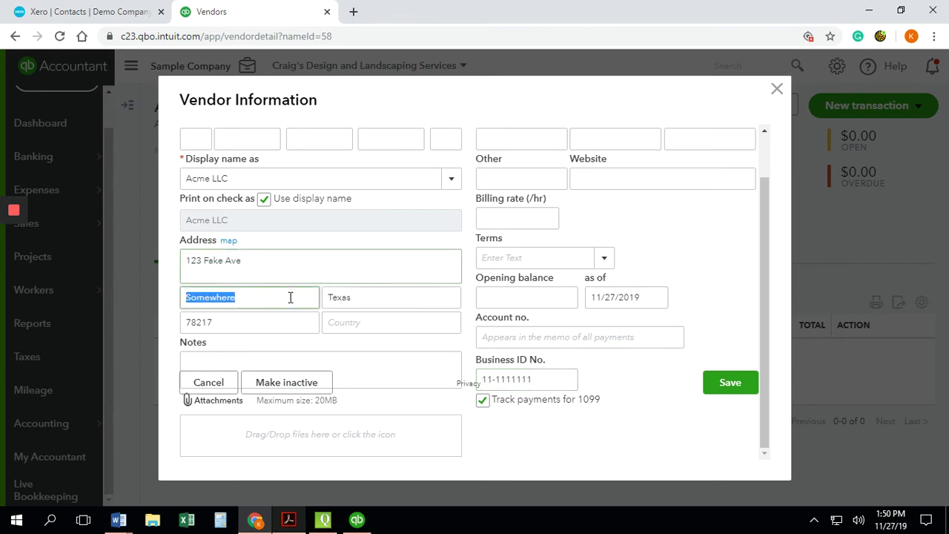
left_click(557, 374)
left_click(729, 386)
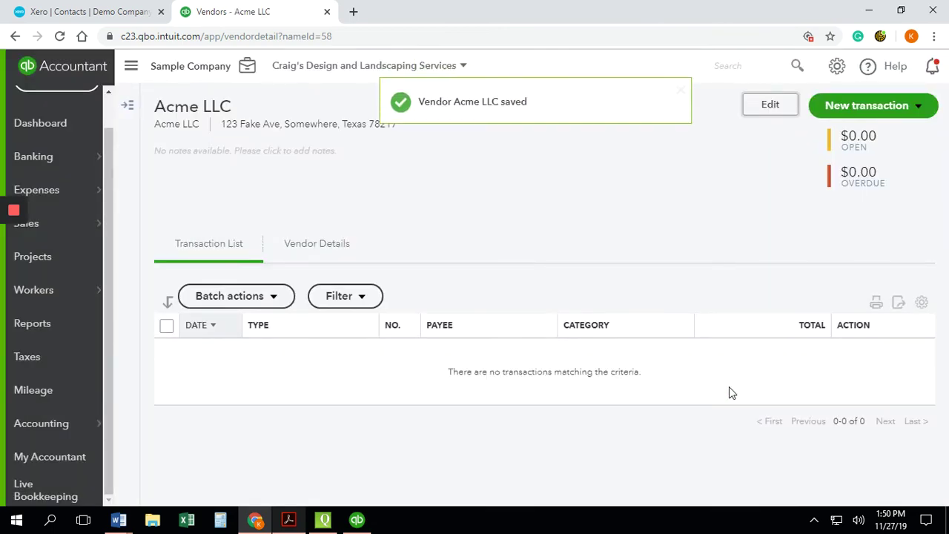
Return to the full vendor list
left_click(131, 108)
left_click(133, 99)
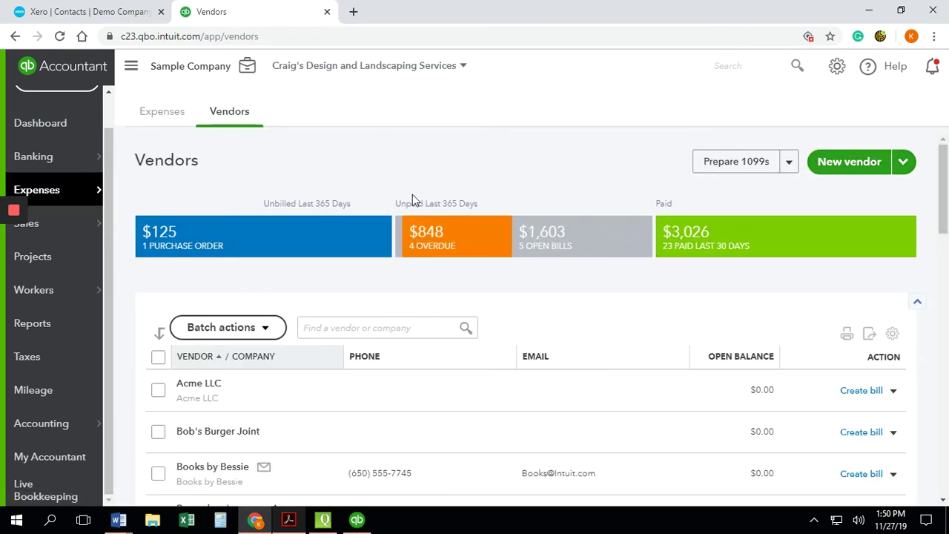
mouse_move(93, 198)
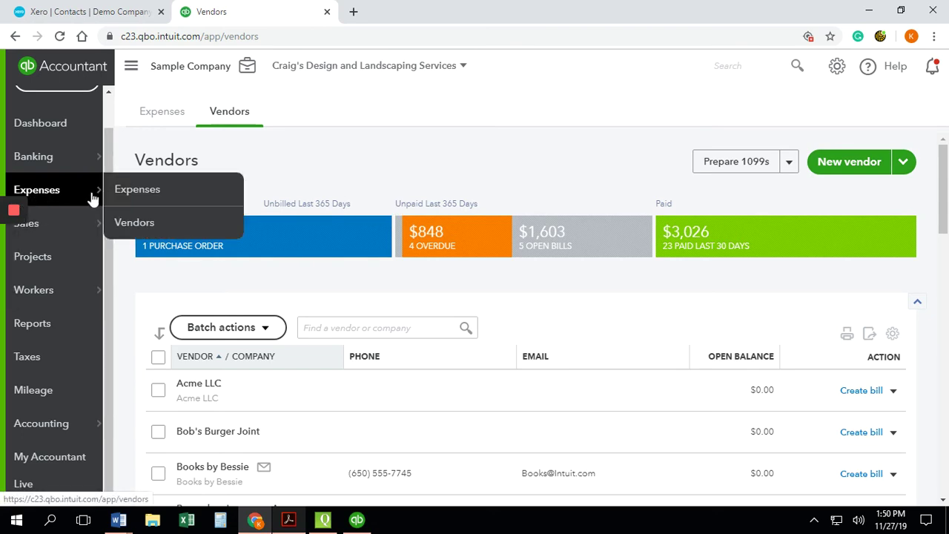
left_click(132, 223)
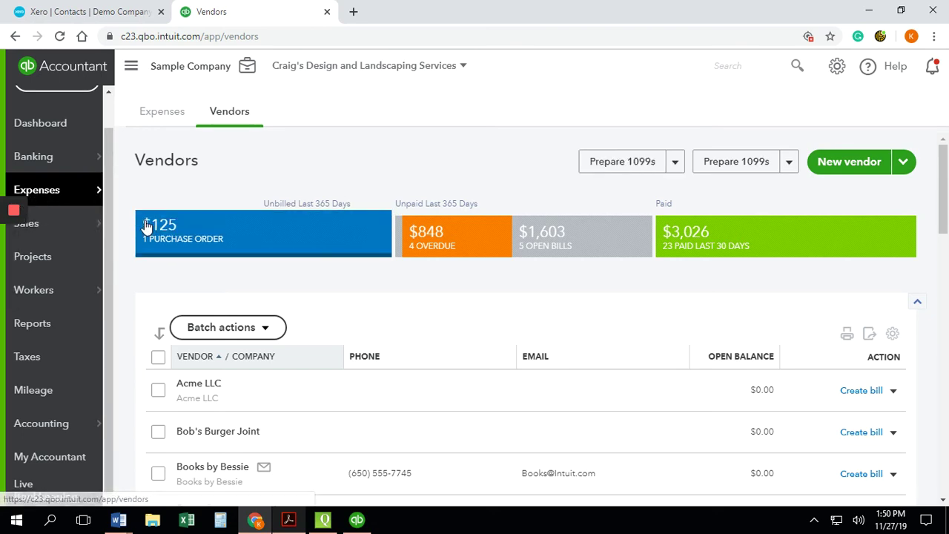
Start a new vendor named Acme LLC 2 with payment tracking for 1099 enabled, and discard it
left_click(867, 167)
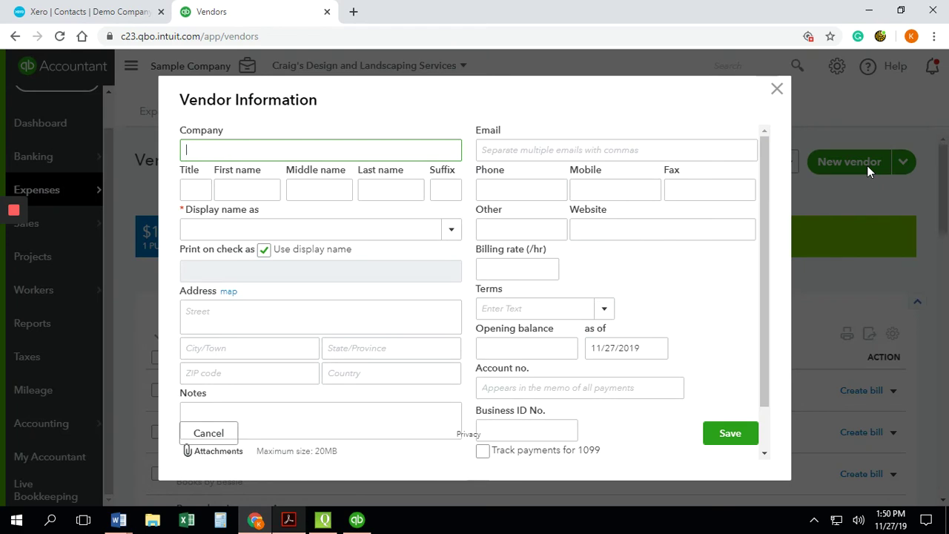
type("Acme")
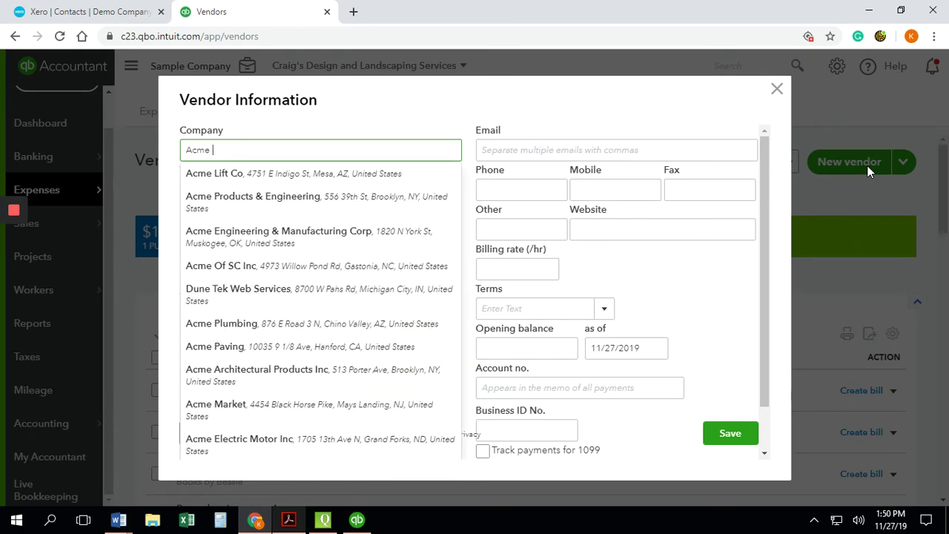
type(" LLC 2")
key("Tab")
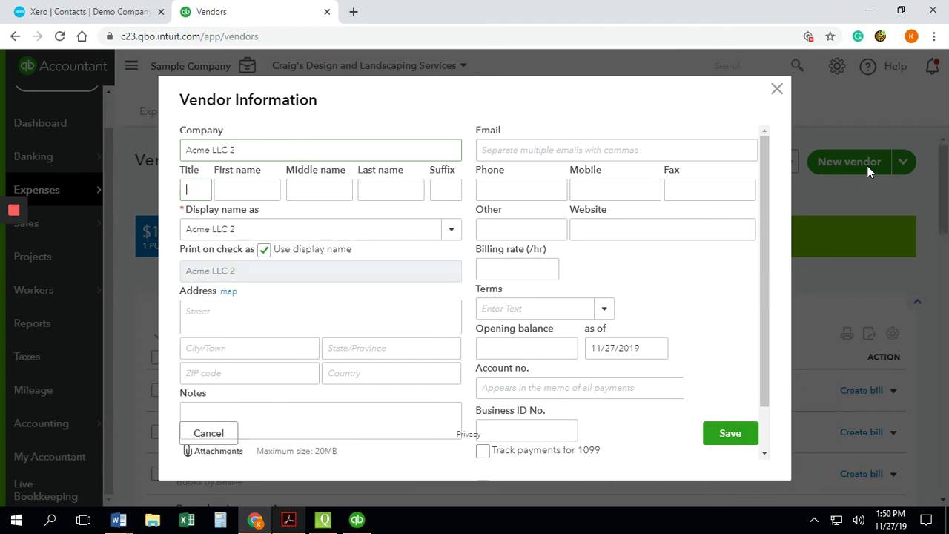
left_click(353, 311)
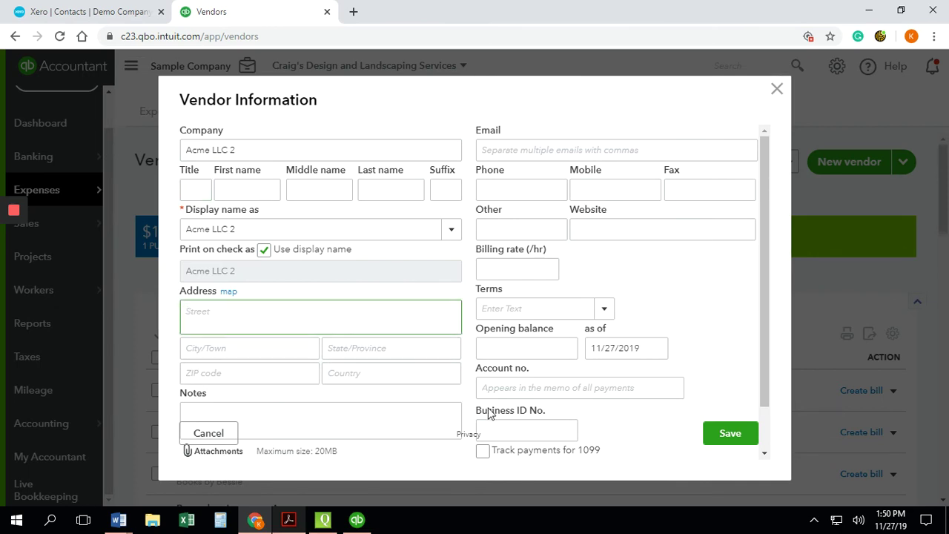
left_click(537, 430)
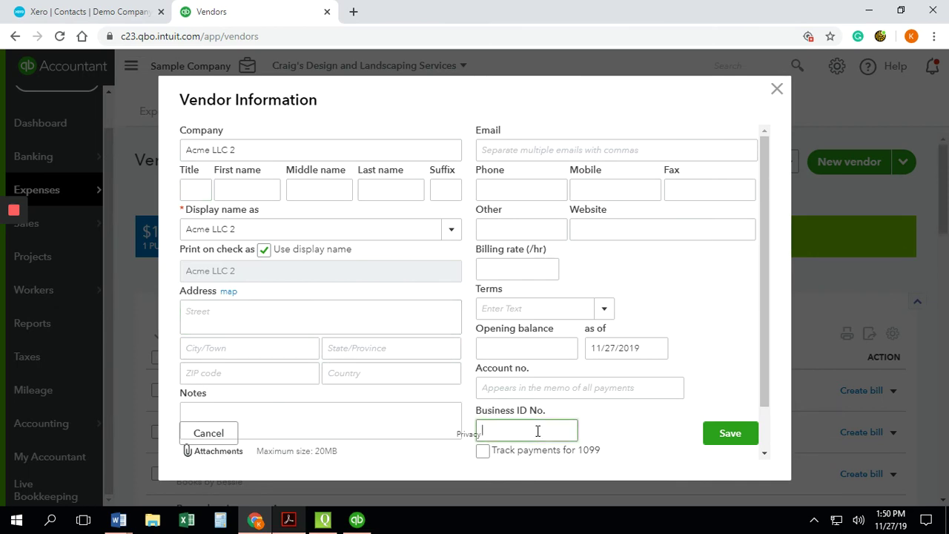
scroll(771, 363, "down", 1)
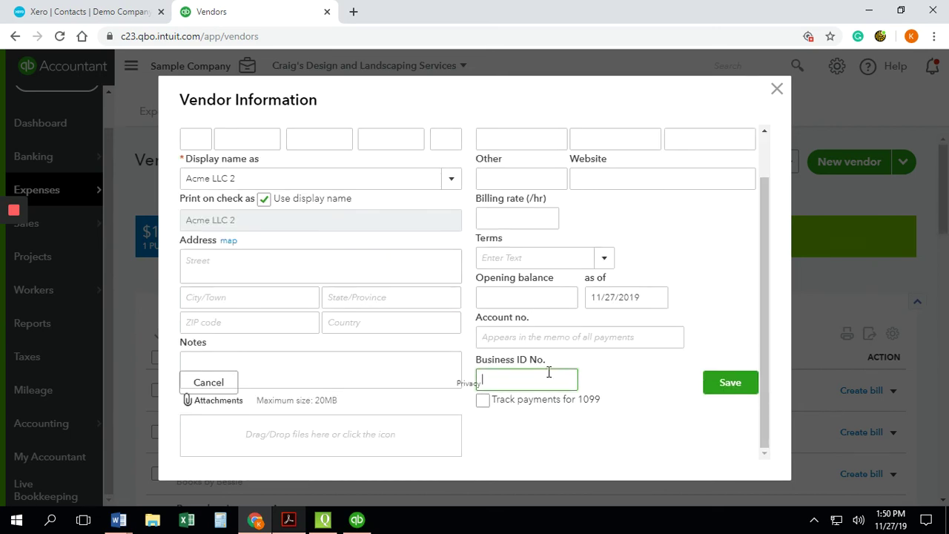
left_click(482, 400)
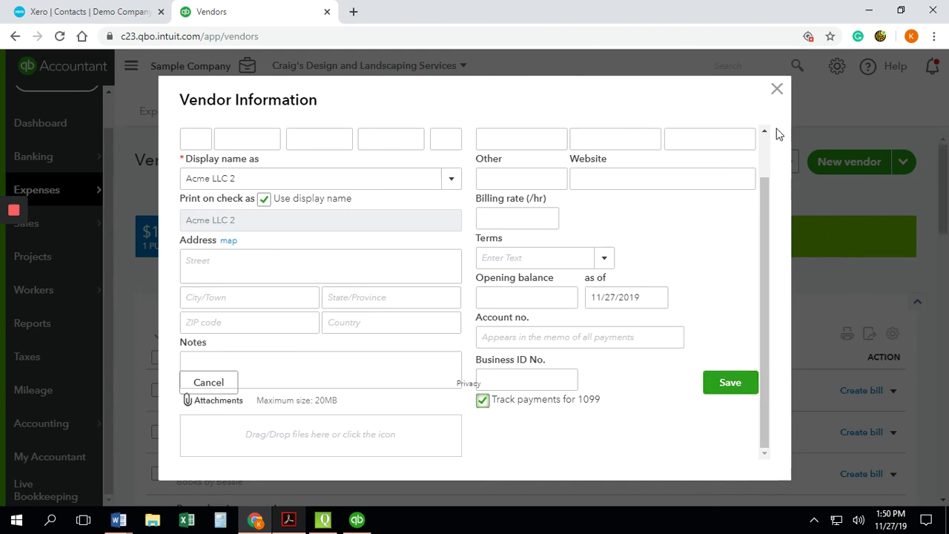
left_click(776, 90)
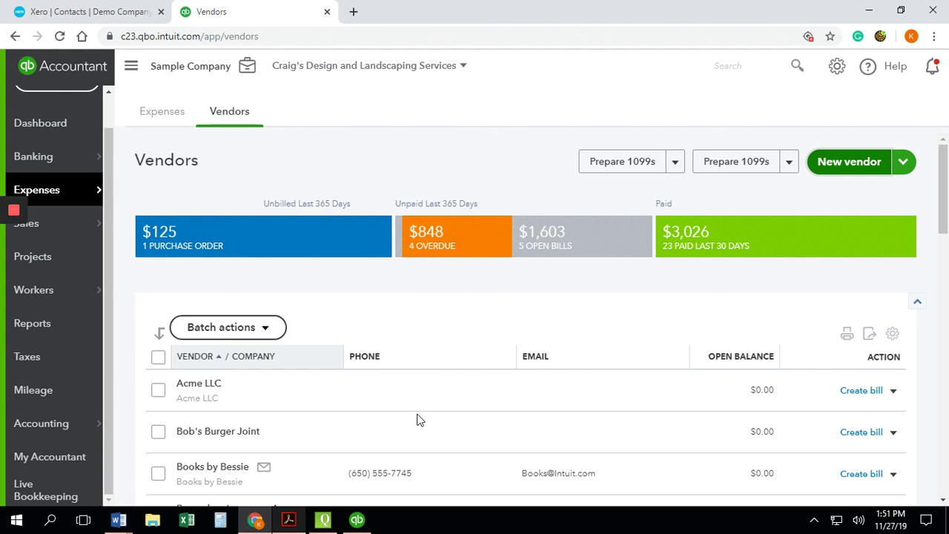
Switch to QuickBooks Desktop, open the Vendor Center and clear the vendor search so all active vendors are listed
left_click(356, 521)
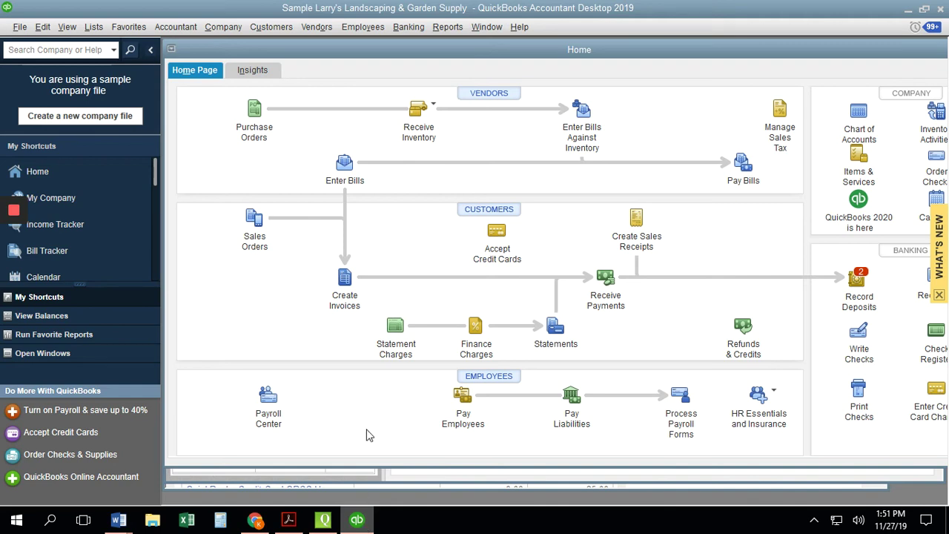
left_click(311, 28)
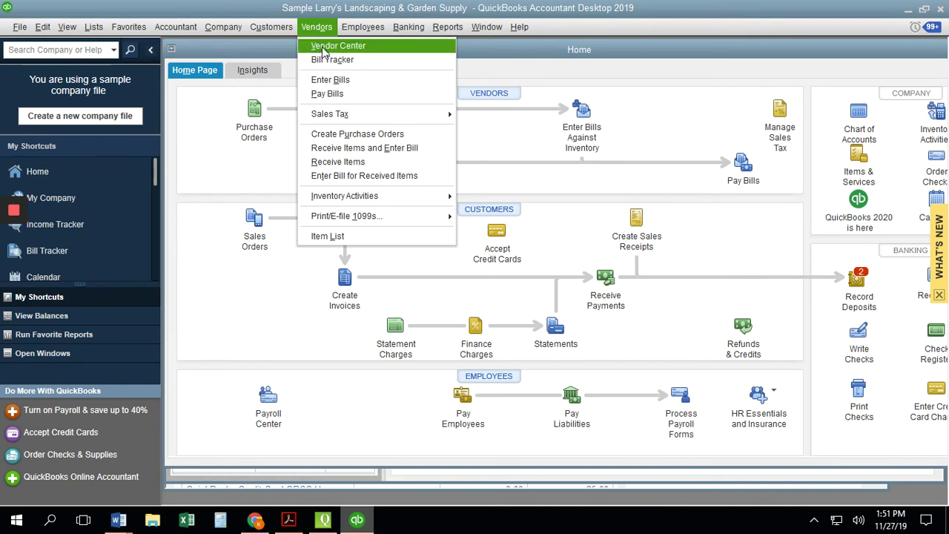
left_click(323, 47)
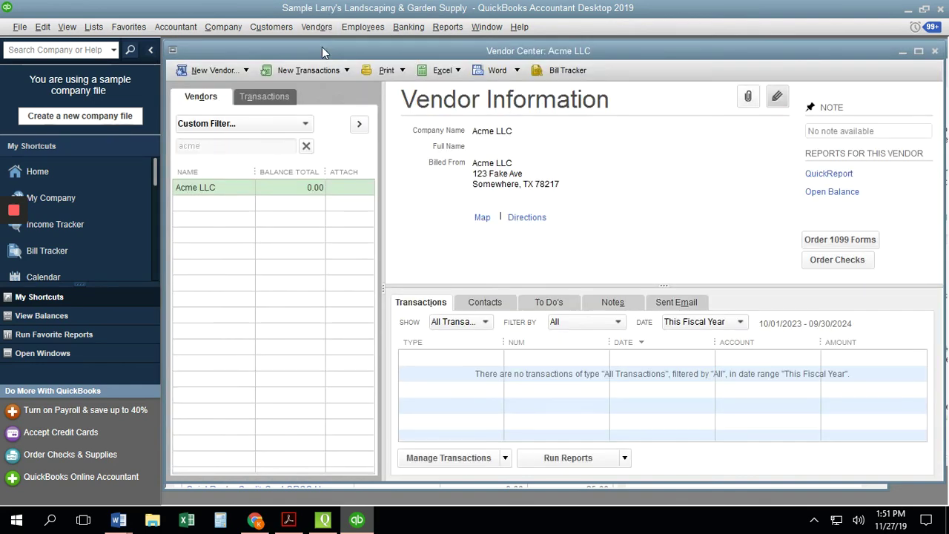
left_click(305, 145)
left_click(257, 148)
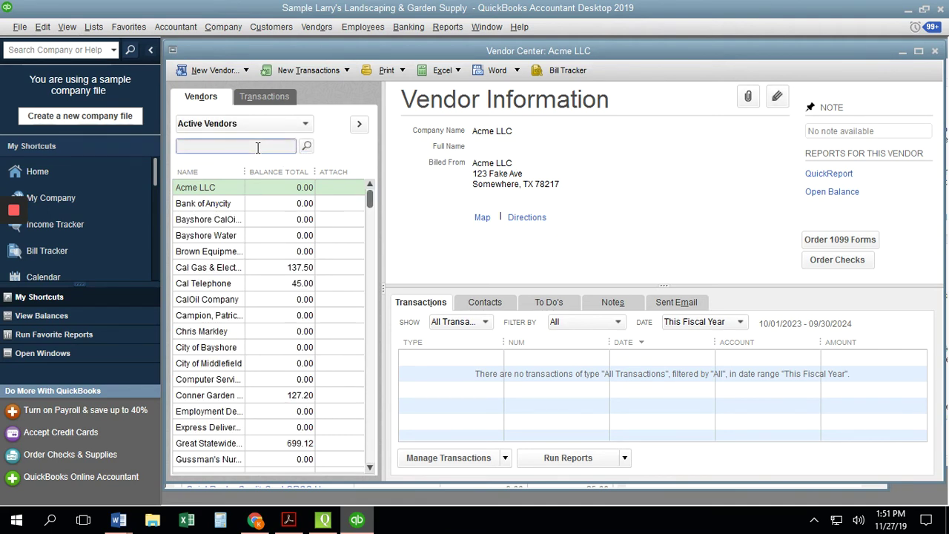
Open the Acme LLC vendor for editing and check its company name and billed-from address
double_click(222, 188)
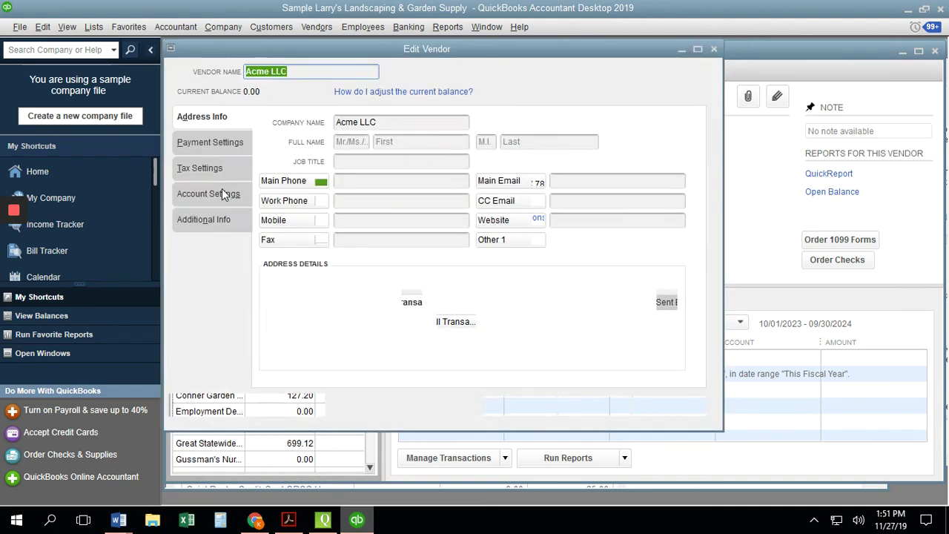
left_click(713, 49)
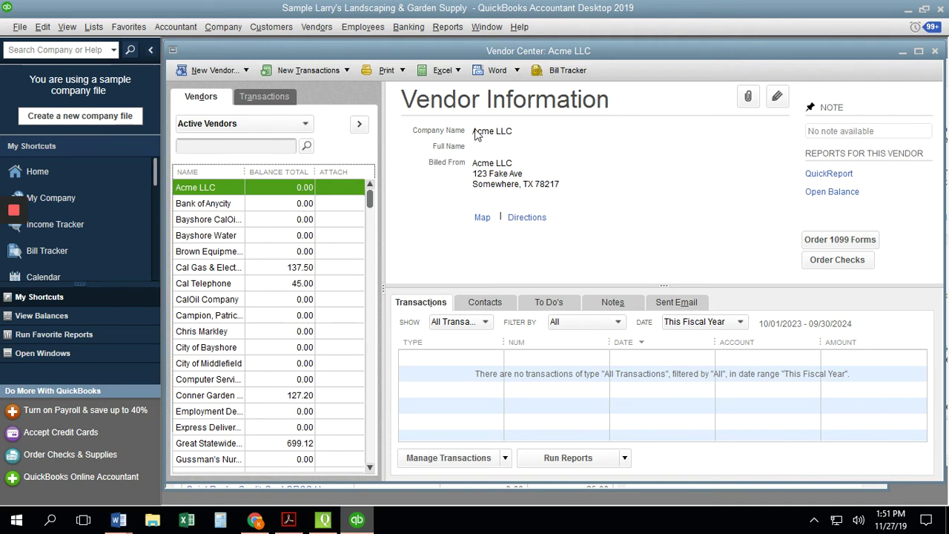
left_click(777, 97)
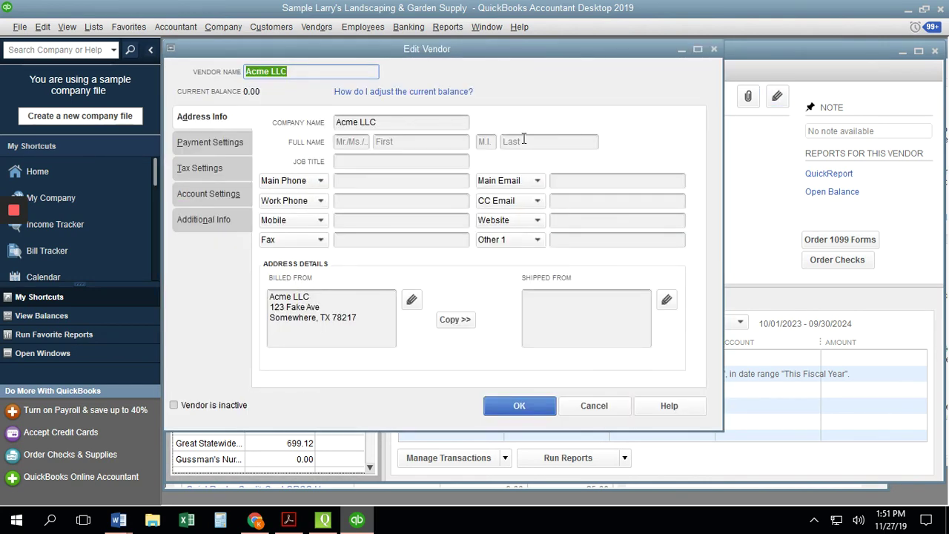
left_click(378, 124)
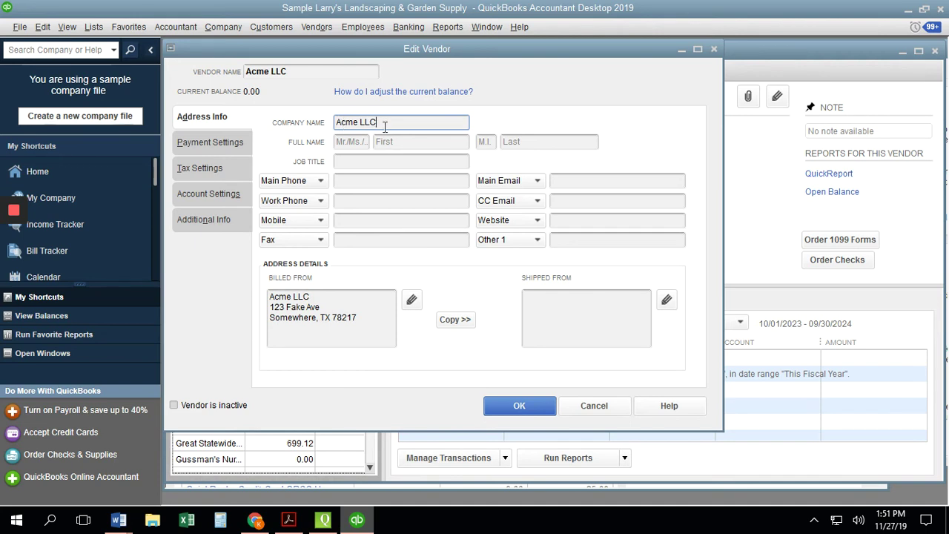
left_click(324, 310)
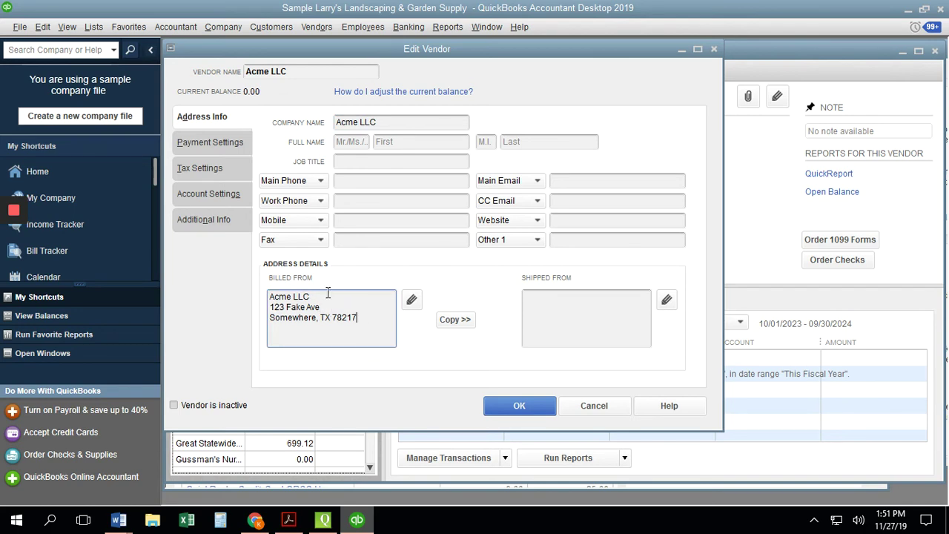
Try to re-enter the vendor tax ID in Acme LLC's tax settings, and close the vendor without saving
left_click(223, 168)
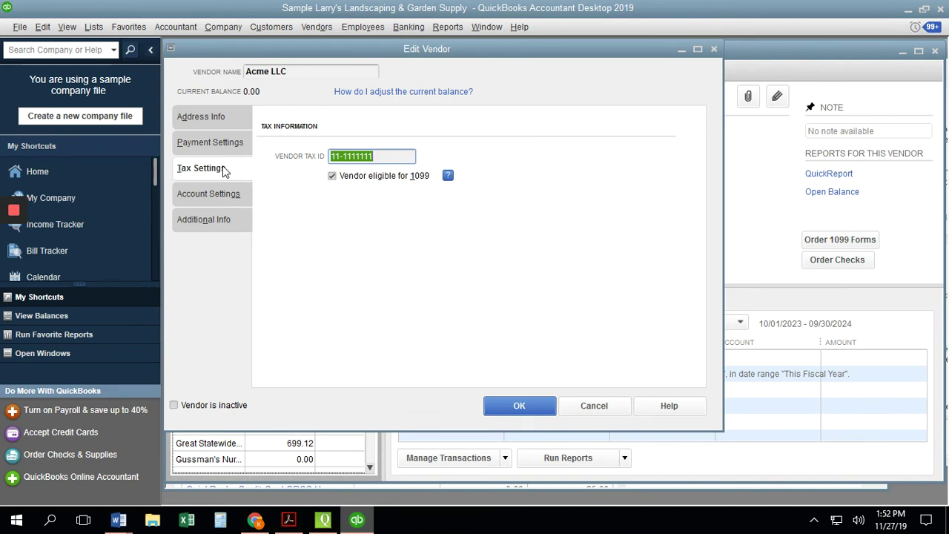
left_click(386, 156)
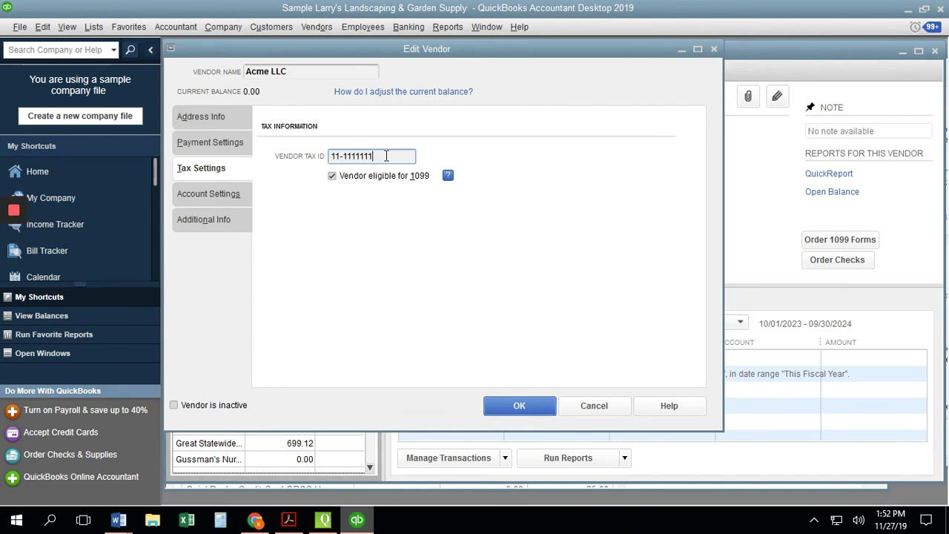
left_click_drag(386, 156, 269, 156)
key("Delete")
type("11-111111")
left_click(330, 178)
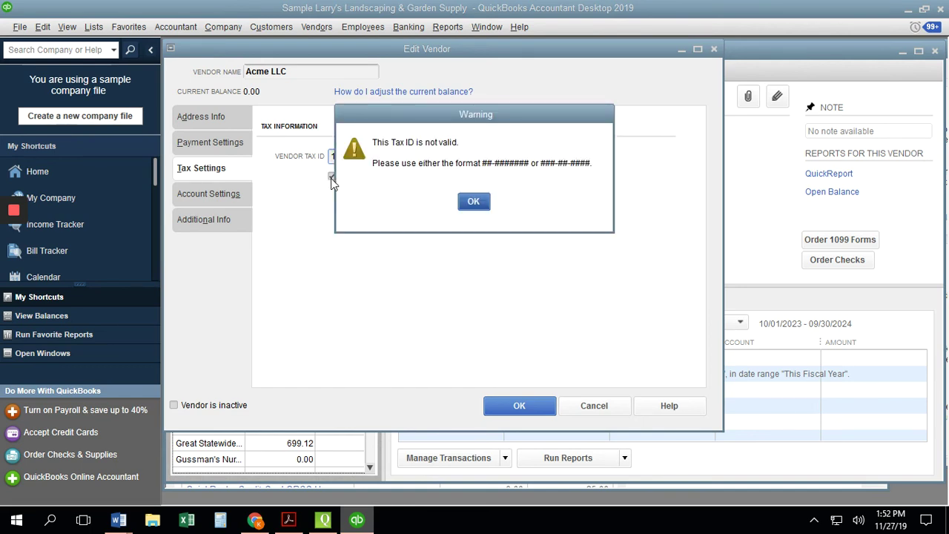
left_click(471, 203)
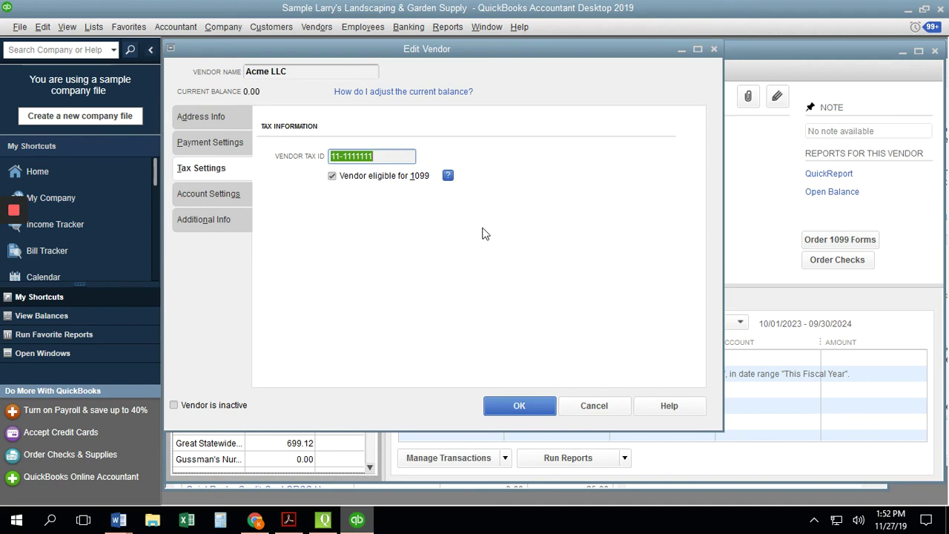
left_click(589, 406)
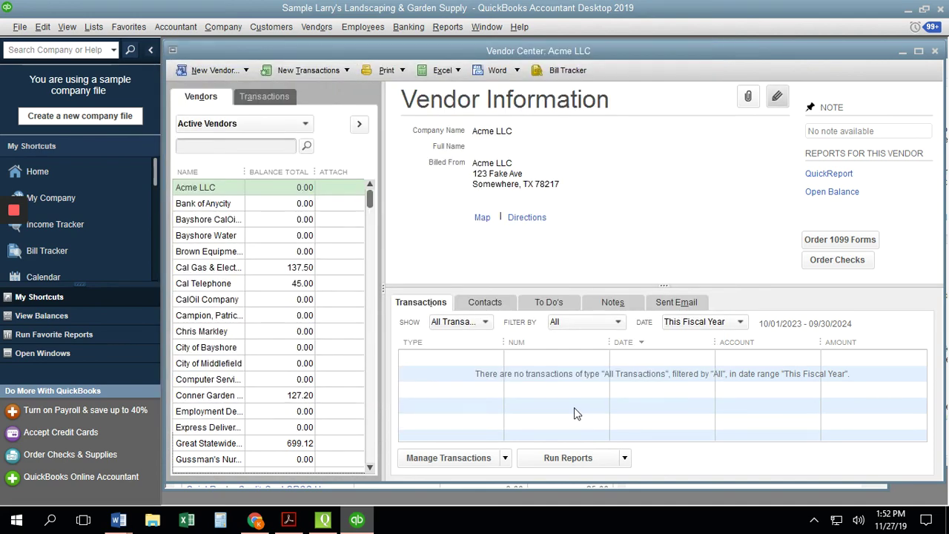
Start a single new vendor and fill in its billed-from street address, city and state
left_click(198, 72)
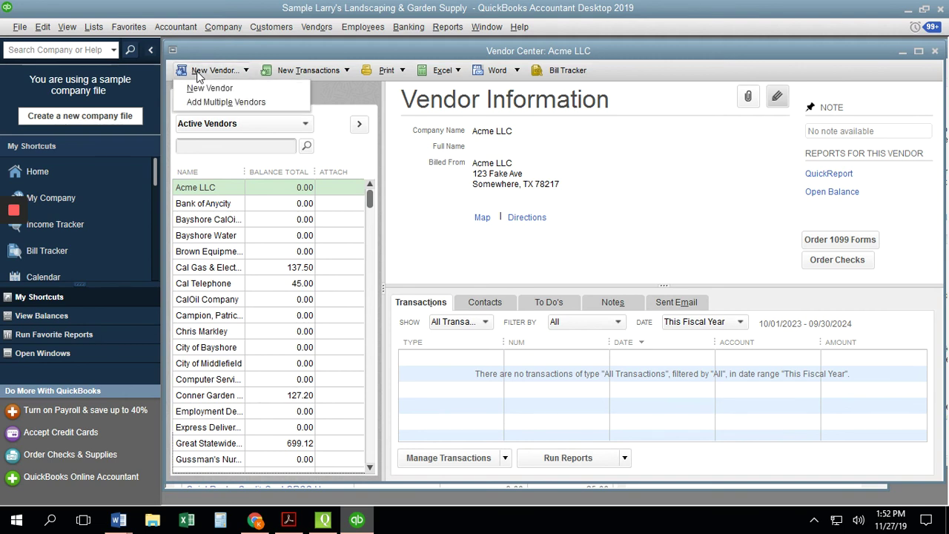
left_click(206, 87)
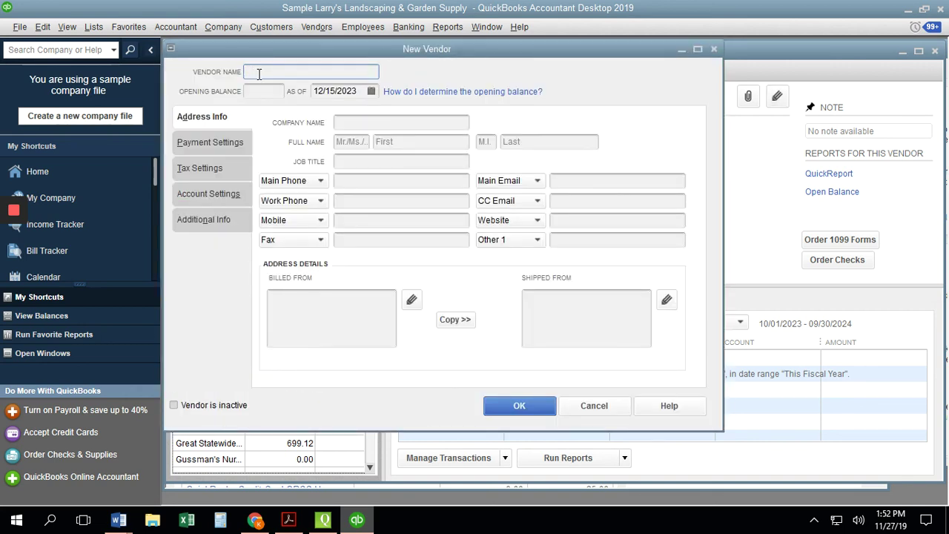
left_click(345, 123)
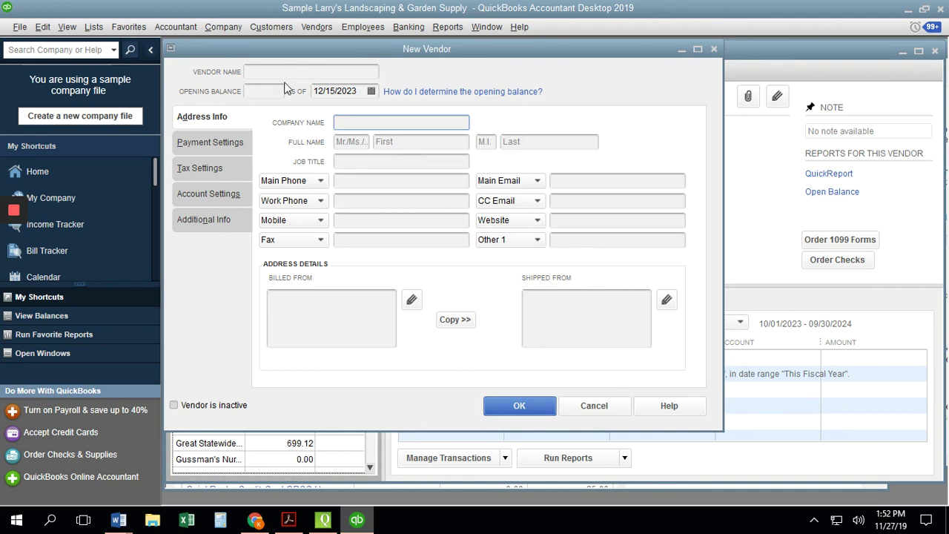
left_click(292, 313)
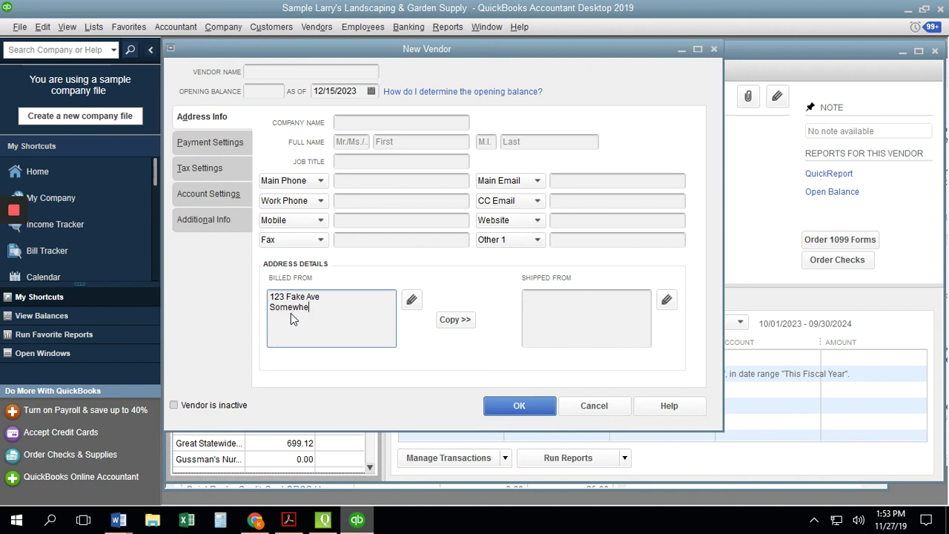
type(", TX")
Mark the new vendor as eligible for 1099 in its tax settings, skipping the address completion, and discard the vendor
left_click(186, 172)
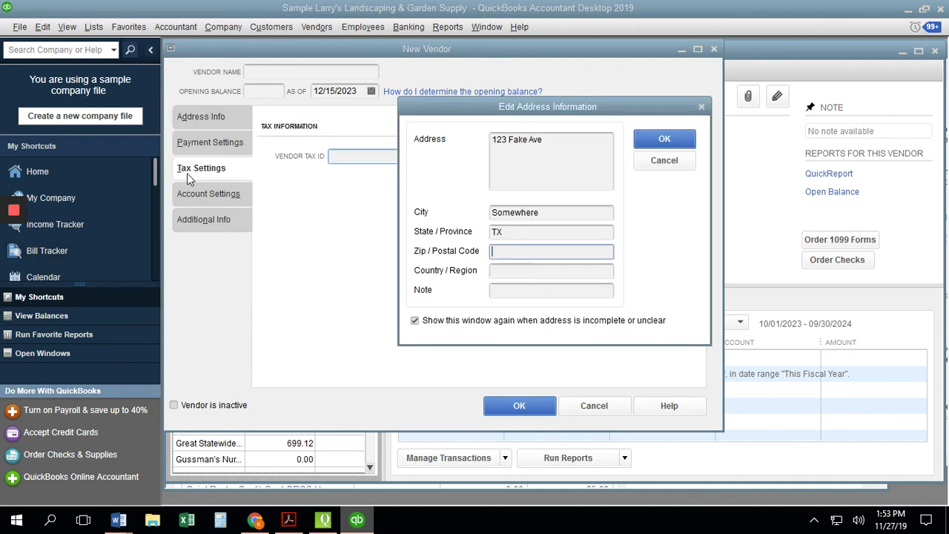
left_click(664, 160)
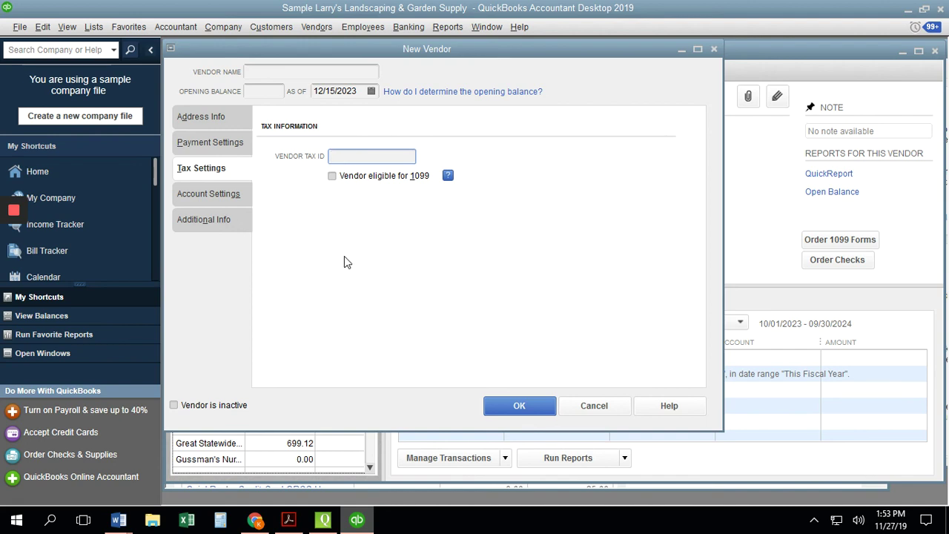
left_click(332, 177)
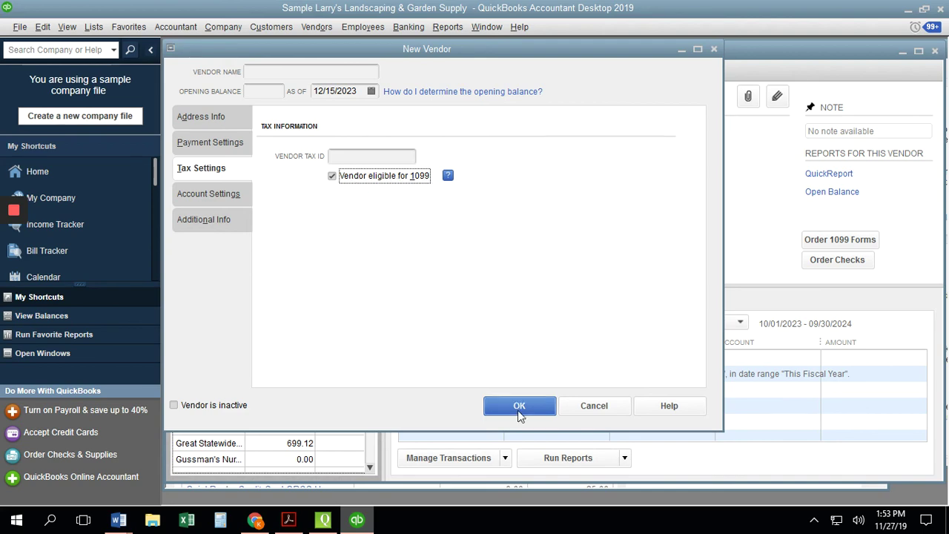
left_click(593, 407)
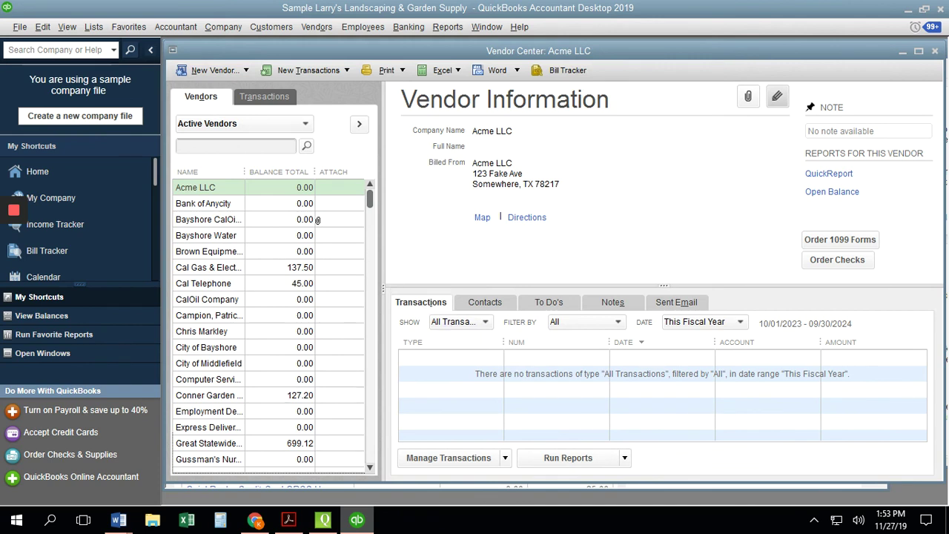